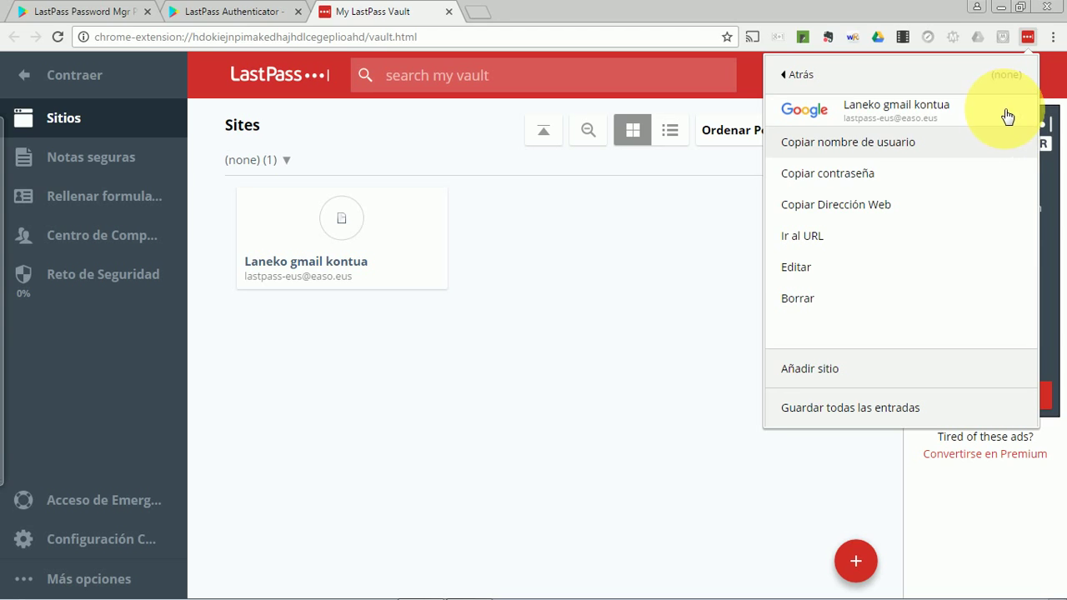
# Launch the Laneko gmail kontua entry's site in a new tab from the LastPass menu.
pyautogui.click(915, 117)
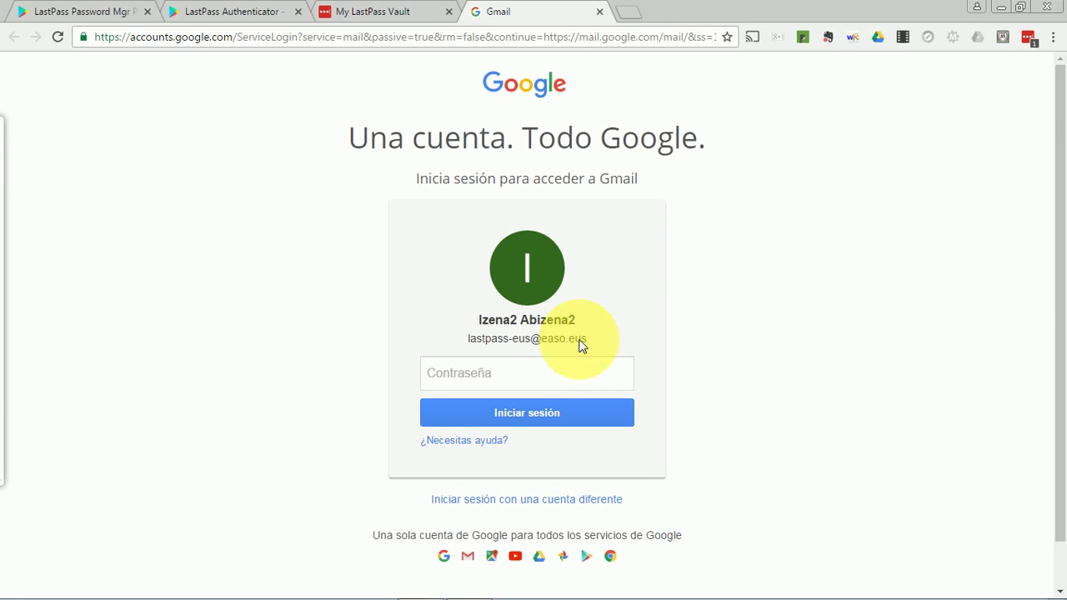
# Autofill the Gmail password from the saved LastPass login and sign in with Iniciar sesión.
pyautogui.click(548, 375)
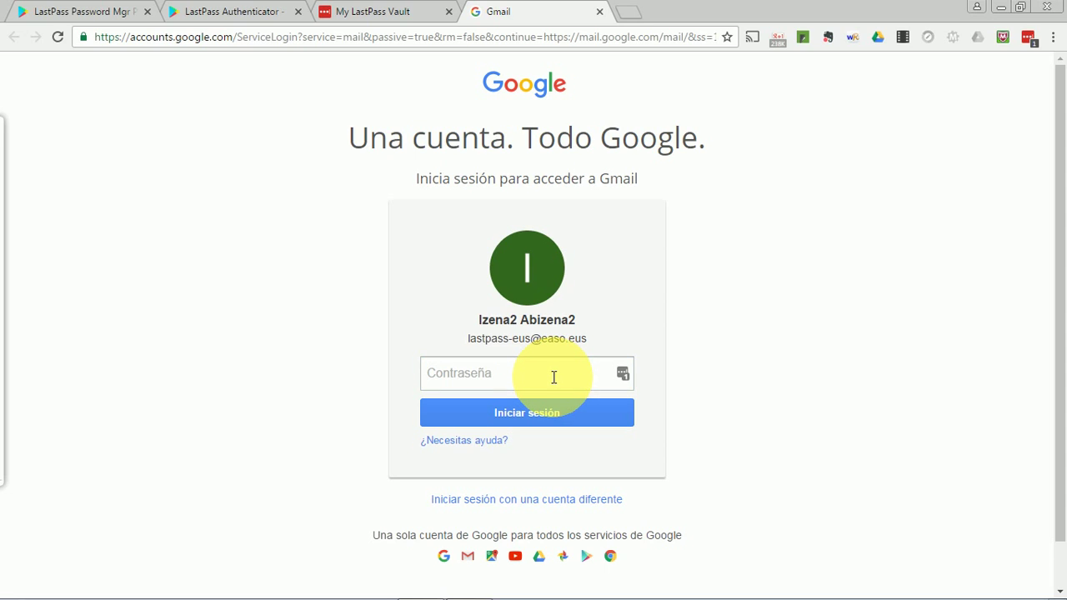
pyautogui.click(624, 377)
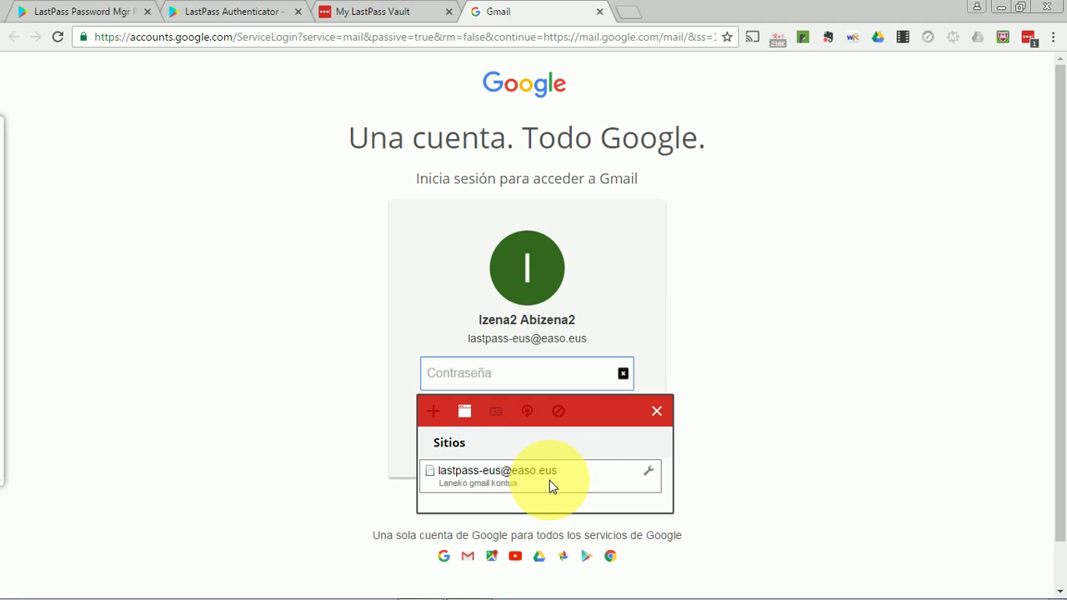
pyautogui.click(549, 480)
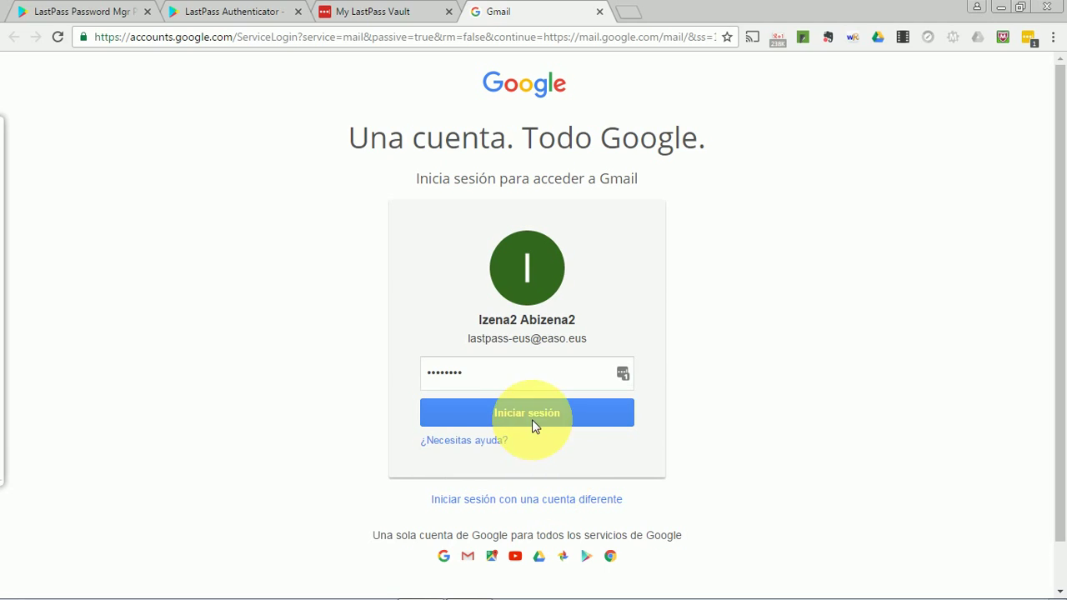
pyautogui.click(535, 413)
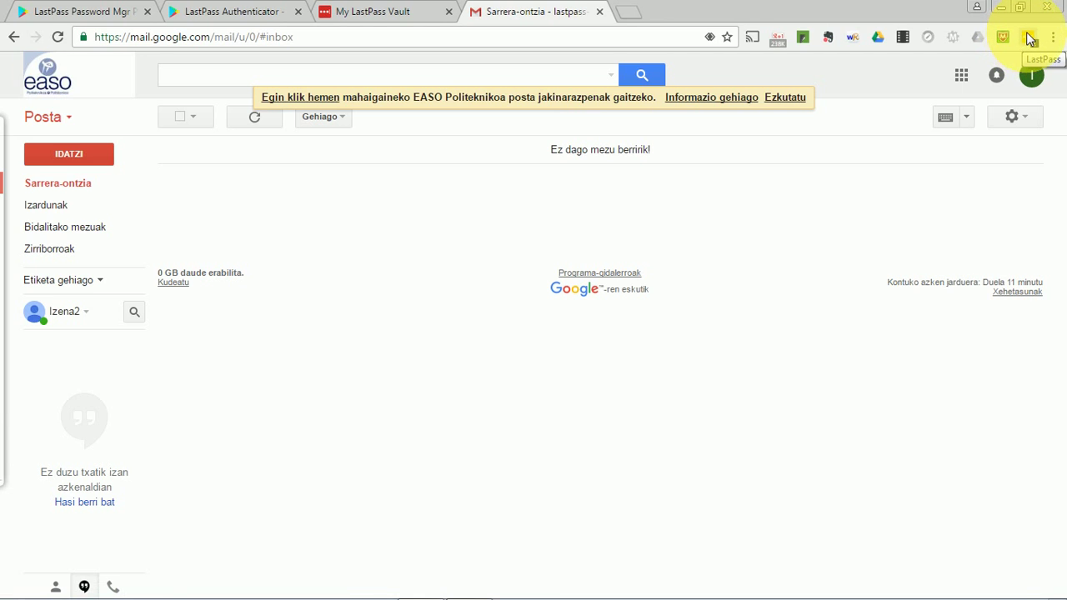
# View the Contraseña Débil alert and start Ejecutar el Desafío de Seguridad.
pyautogui.click(1030, 38)
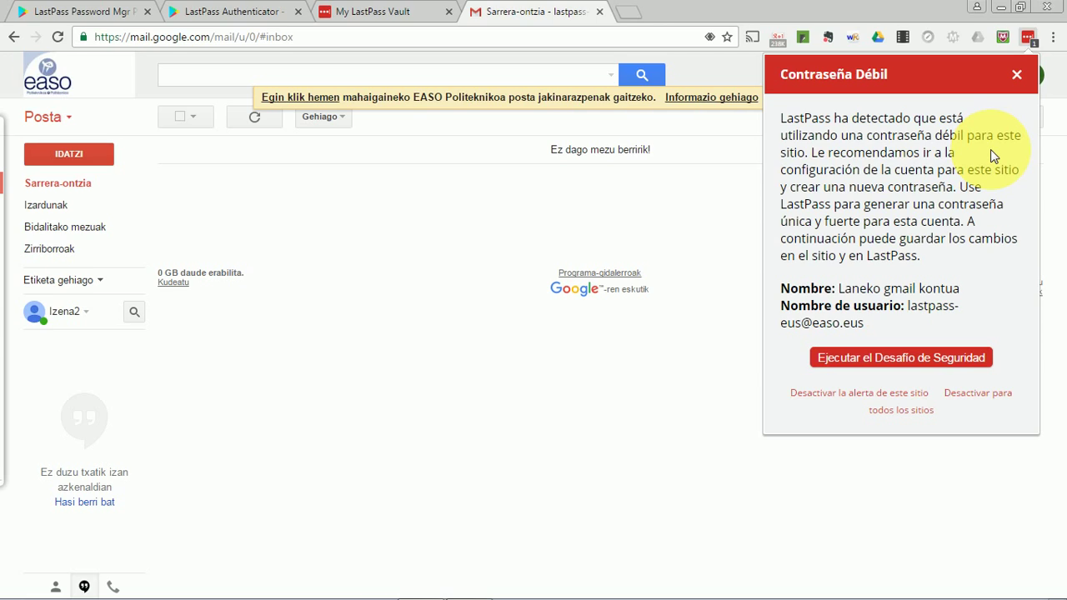
pyautogui.click(913, 363)
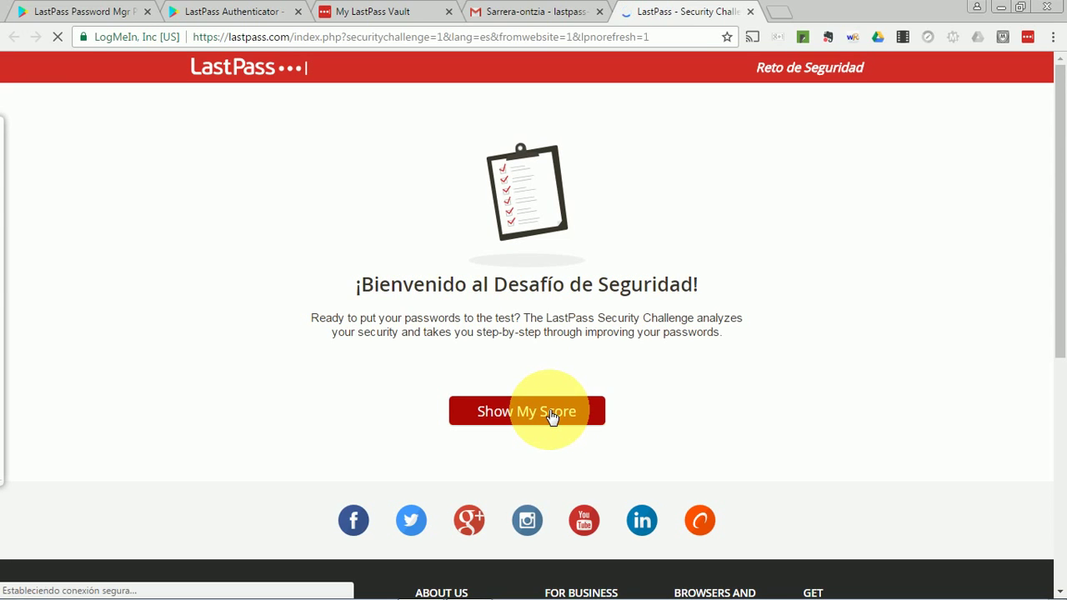
# Reveal the 36% security score by re-entering the master password, then expand Change Weak Passwords.
pyautogui.click(551, 414)
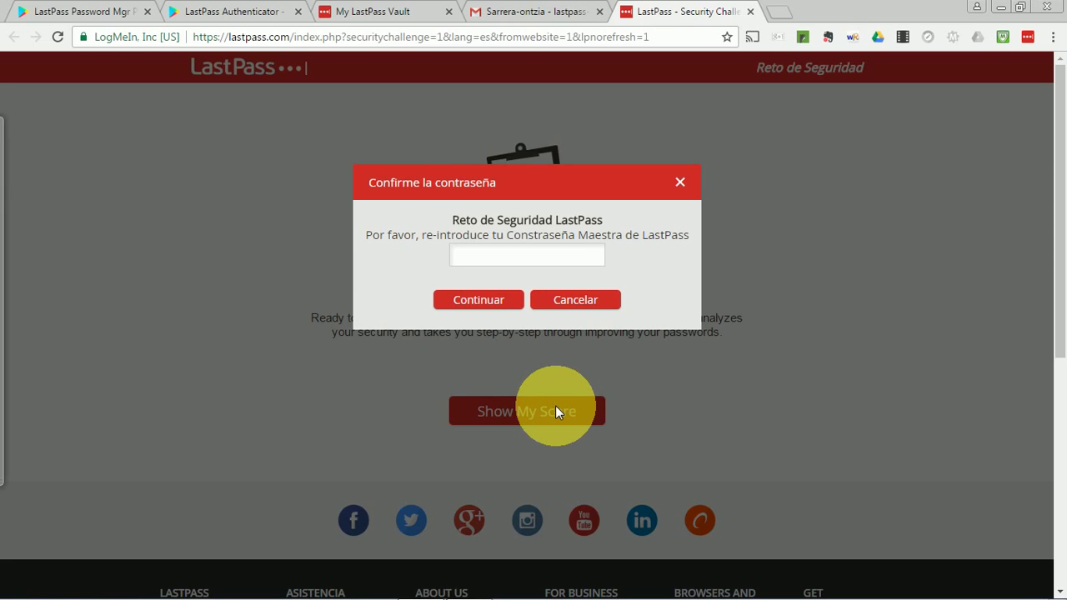
pyautogui.write('•••••••••••••••••••')
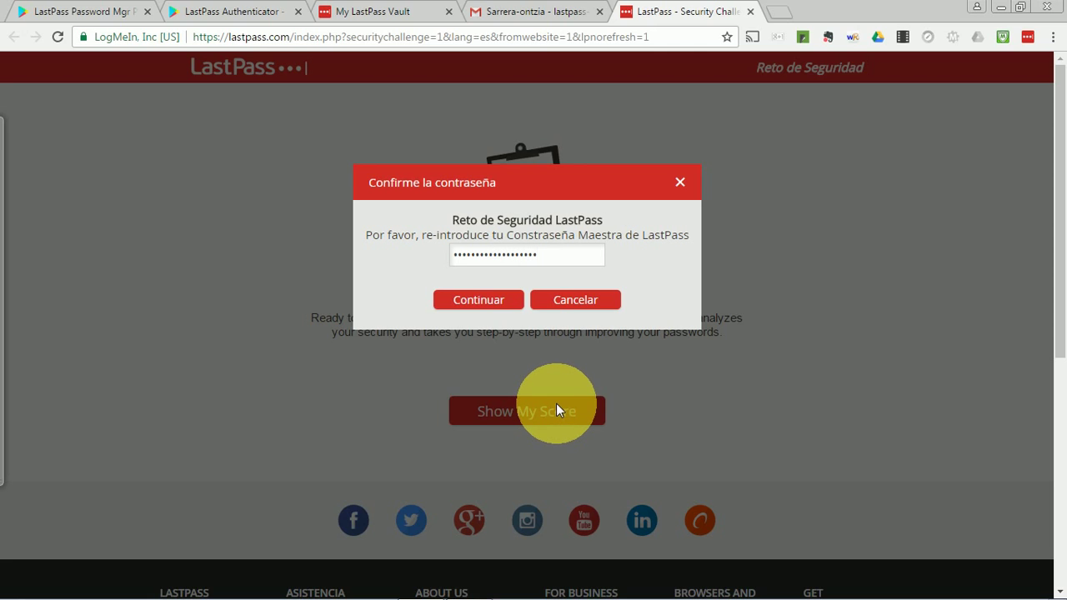
pyautogui.click(467, 301)
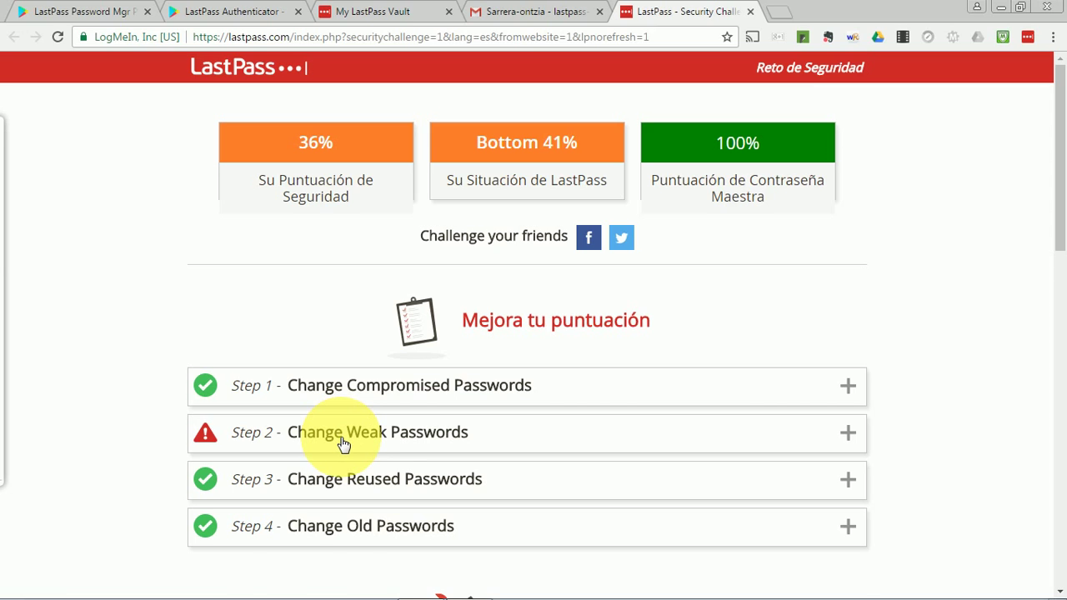
pyautogui.click(344, 444)
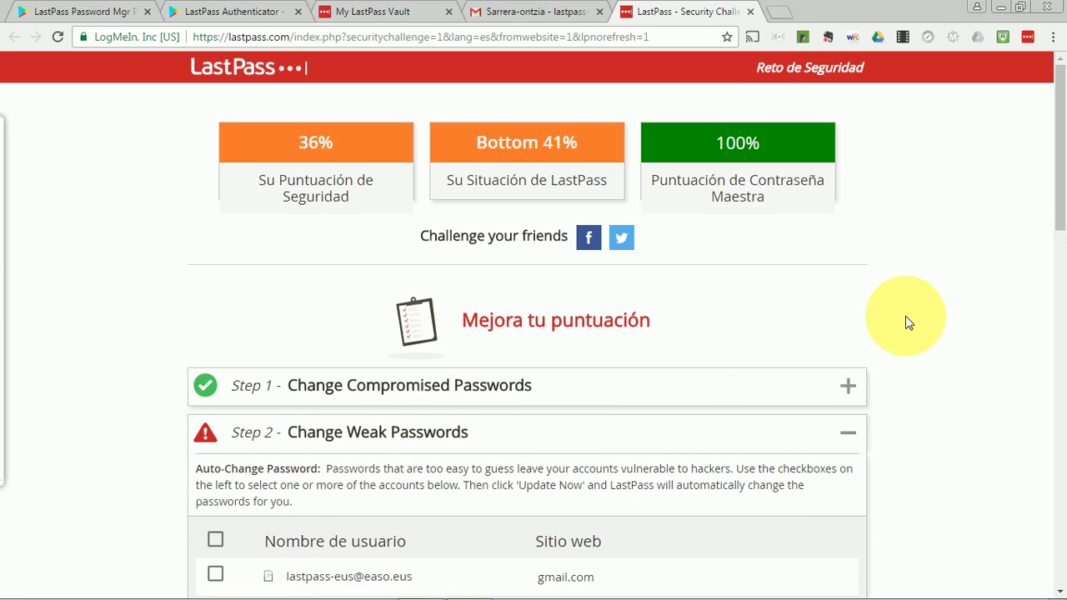
# Tick the gmail.com row under Change Weak Passwords and choose Update Now.
pyautogui.scroll(-2, 906, 323)
pyautogui.scroll(-2, 904, 321)
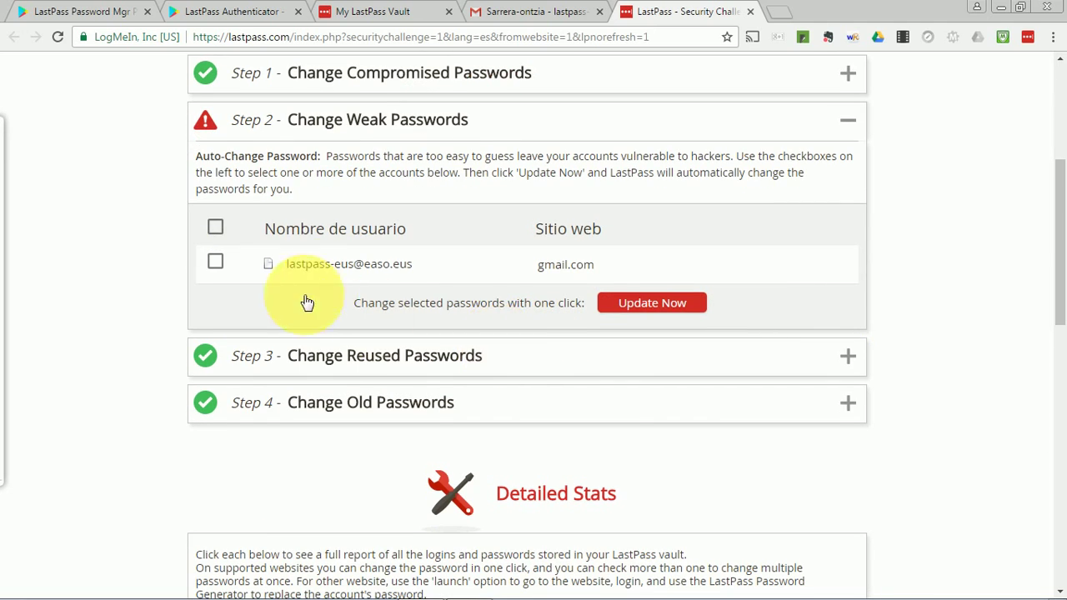
pyautogui.click(215, 262)
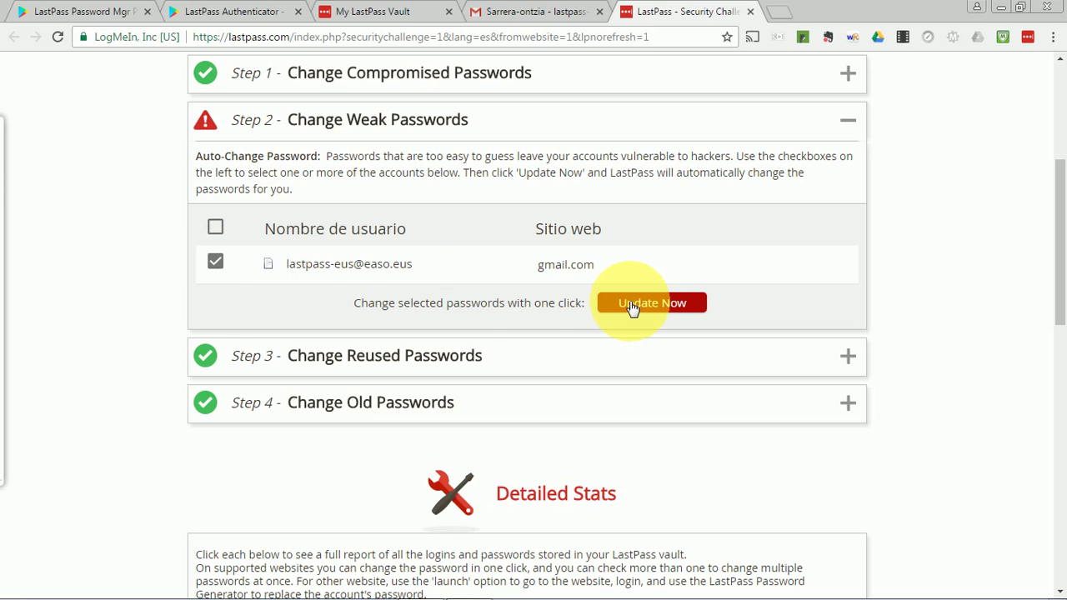
pyautogui.click(631, 305)
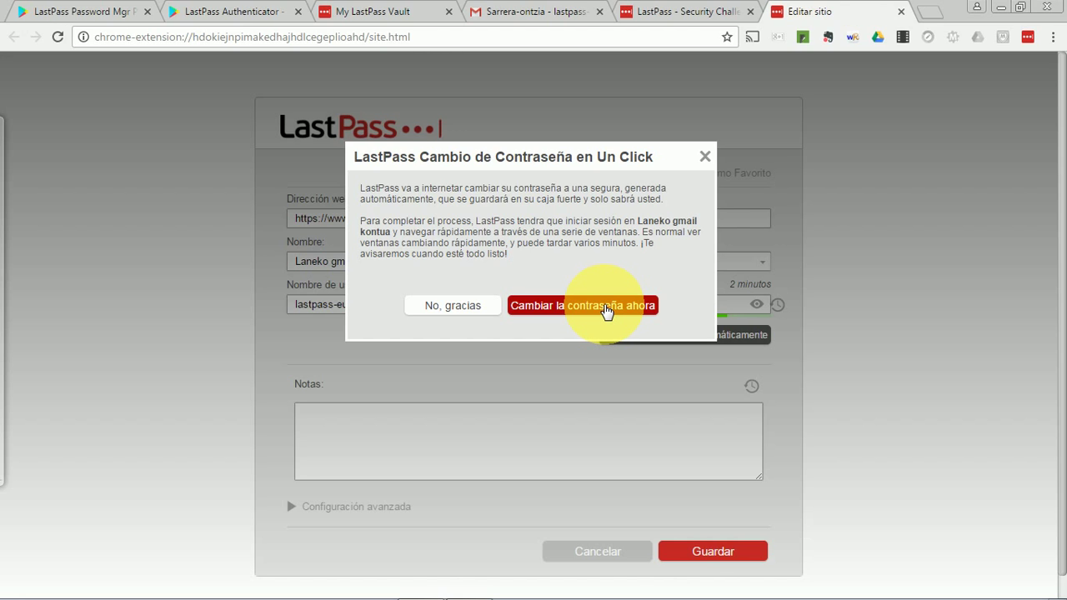
# Confirm Cambiar la contraseña ahora, accept the success message, and return to the My LastPass Vault tab.
pyautogui.click(606, 306)
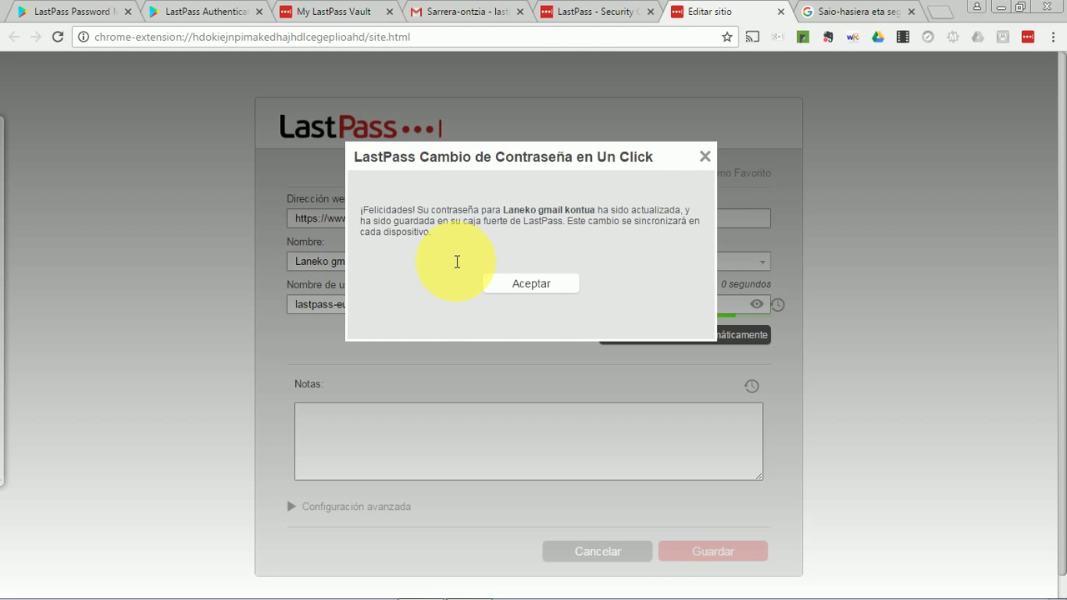
pyautogui.click(522, 289)
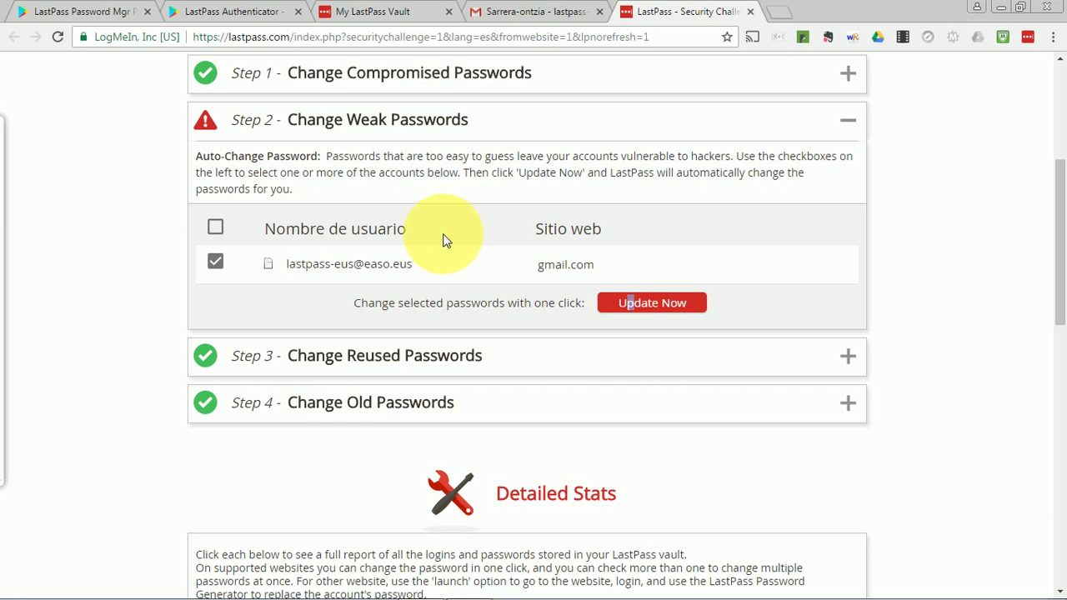
pyautogui.click(396, 15)
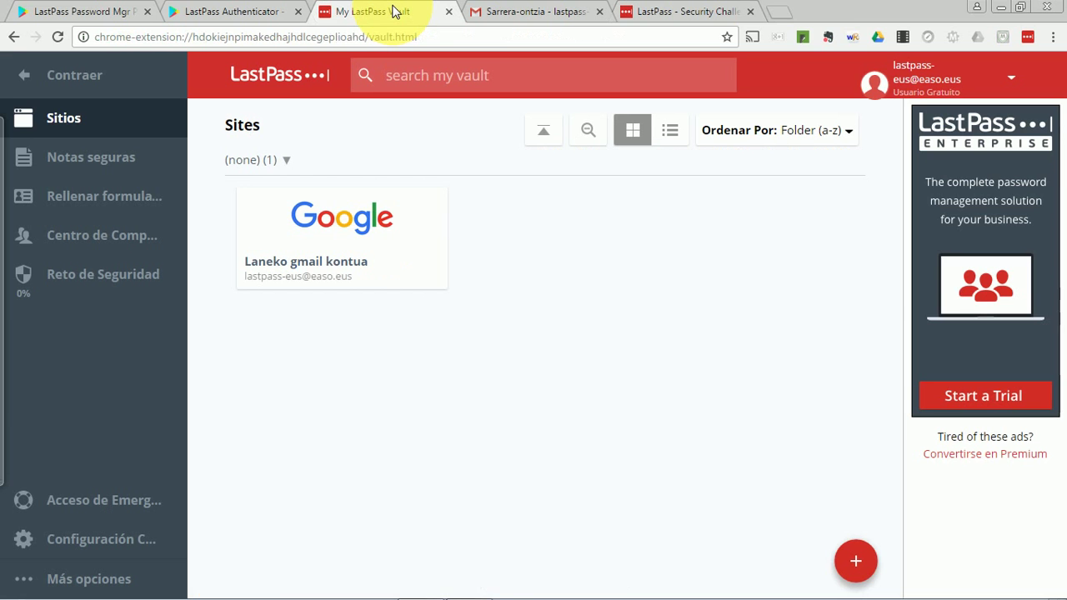
pyautogui.moveTo(374, 241)
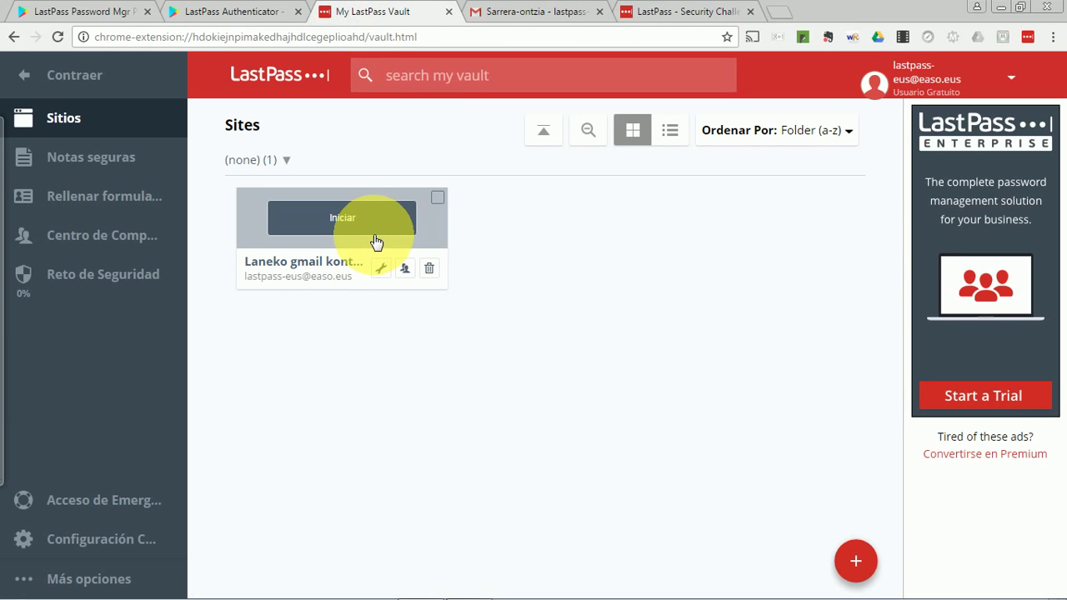
pyautogui.click(379, 267)
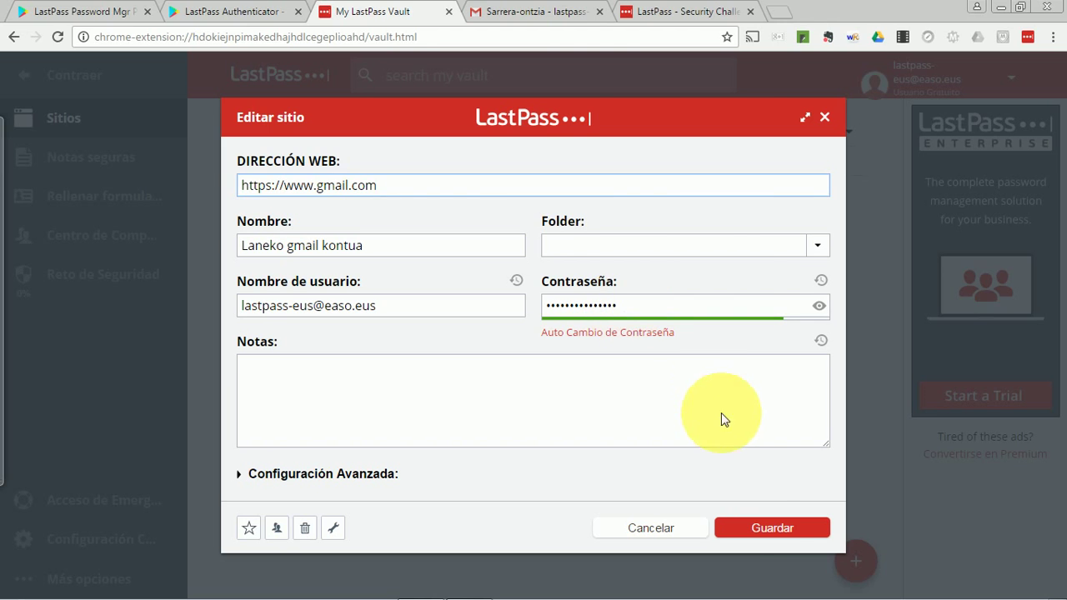
pyautogui.click(755, 530)
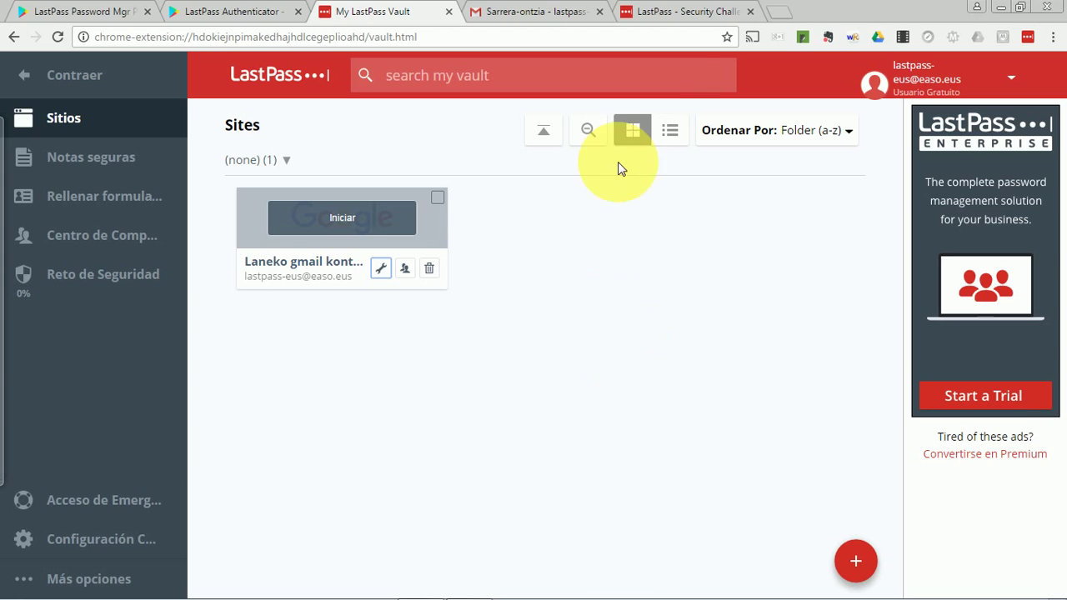
pyautogui.click(786, 13)
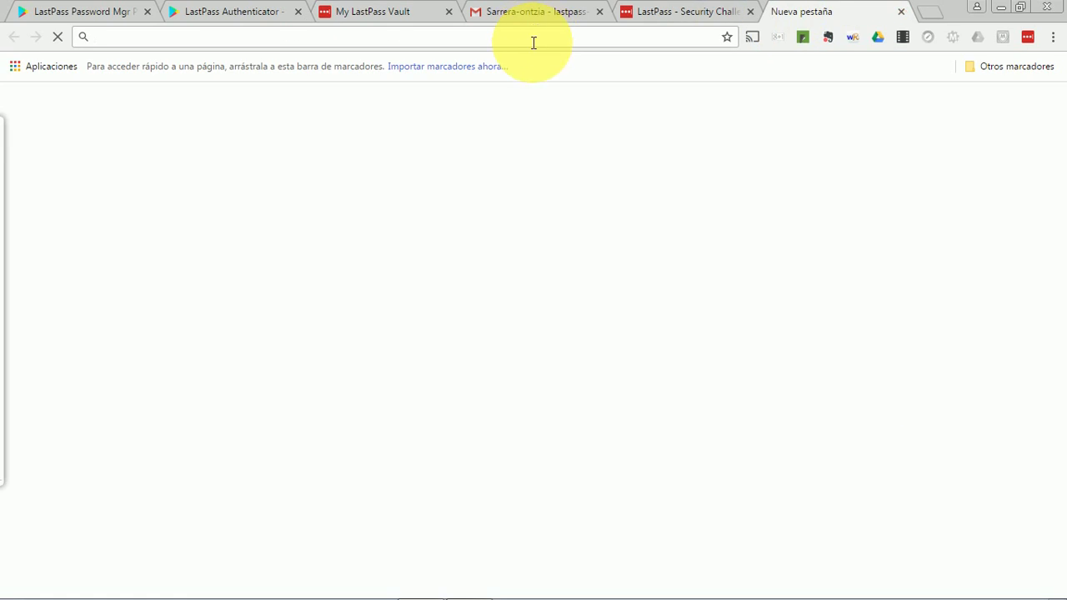
pyautogui.write('edreams')
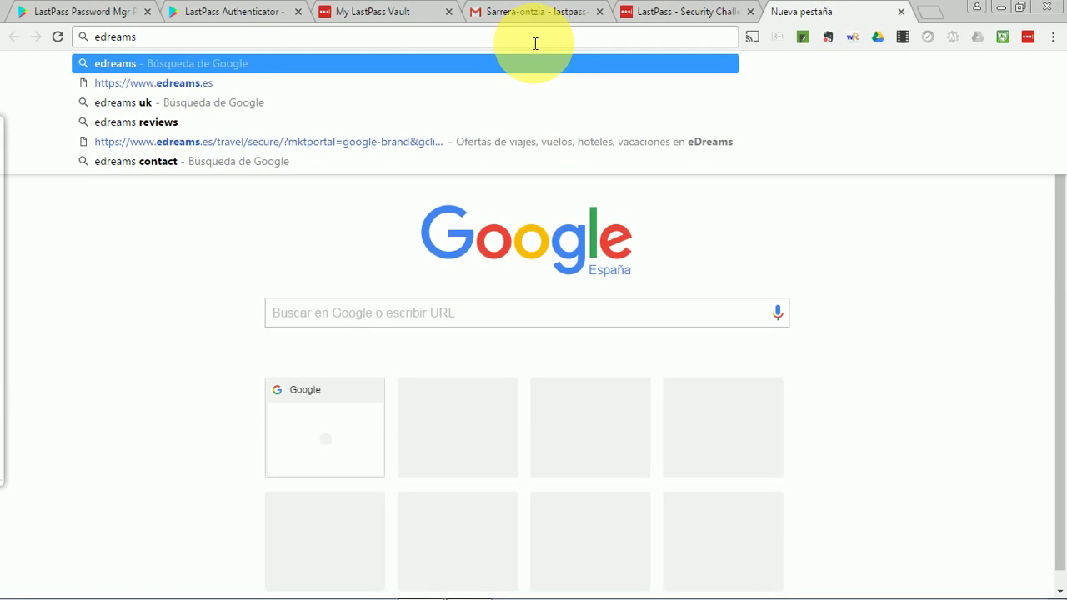
pyautogui.press('Down')
pyautogui.press('Return')
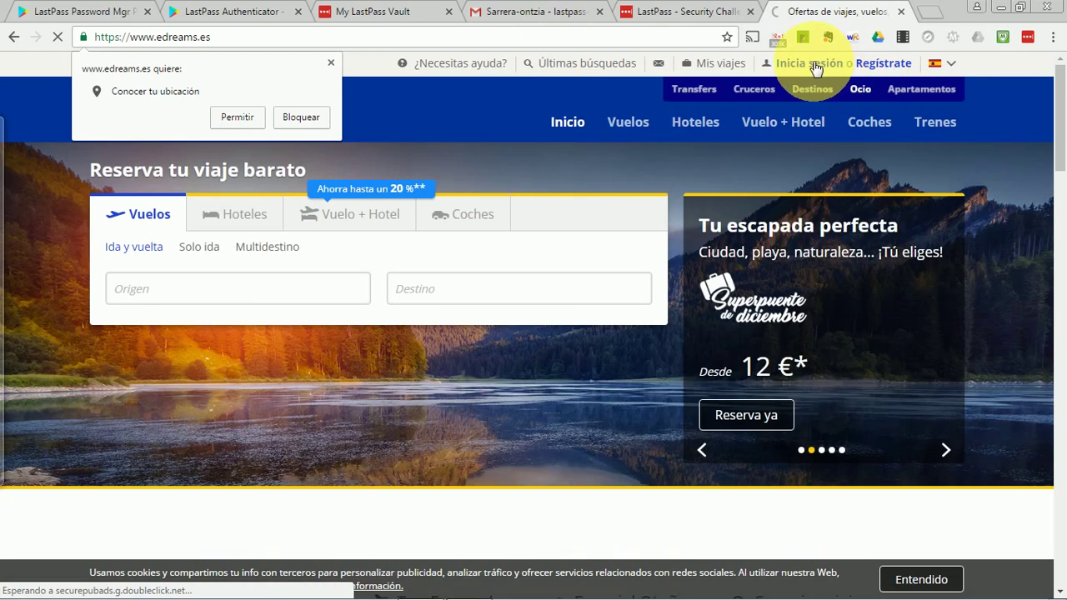
pyautogui.moveTo(813, 69)
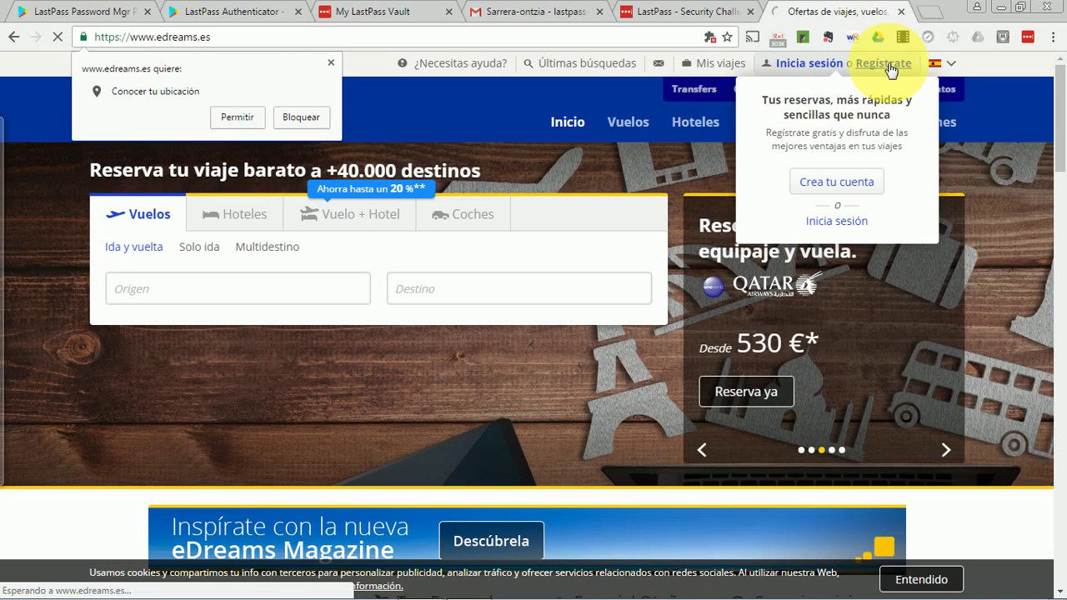
pyautogui.click(888, 65)
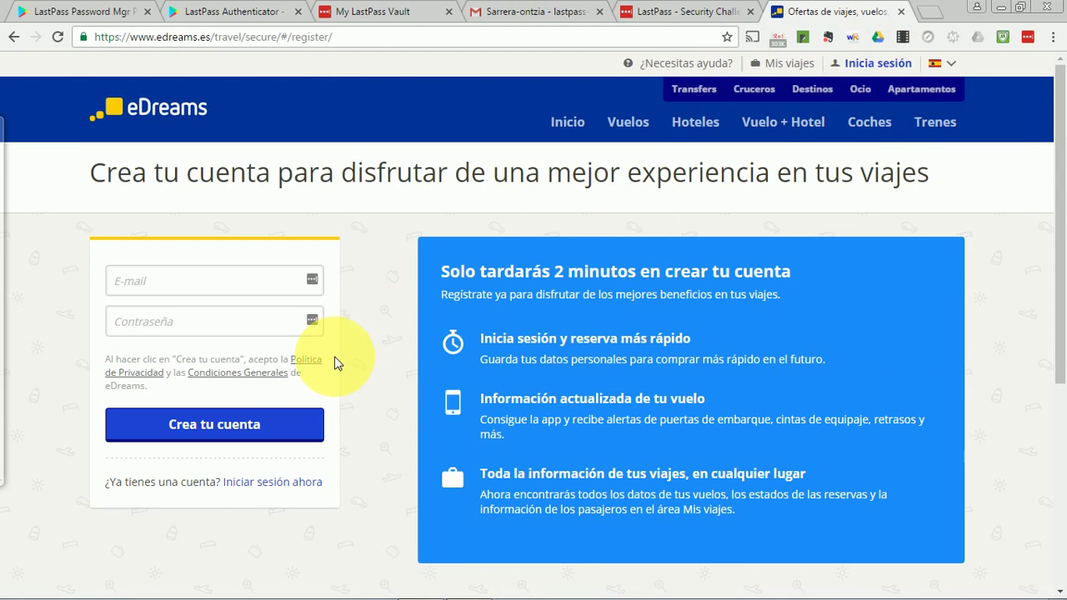
# Enter the account's e-mail address in the E-mail field and bring up LastPass options on Contraseña.
pyautogui.click(314, 284)
pyautogui.click(314, 285)
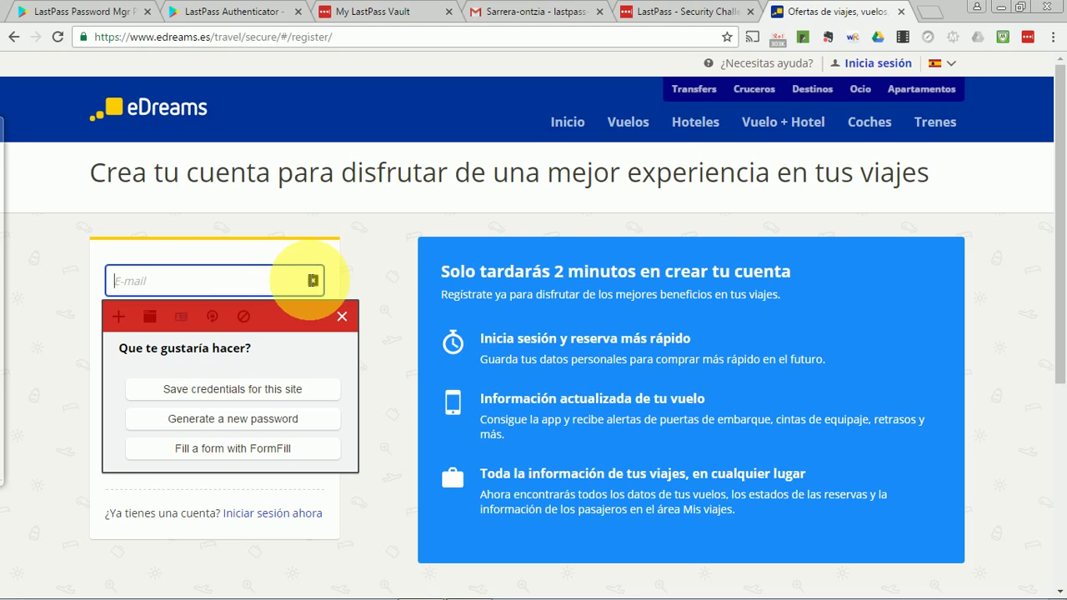
pyautogui.click(327, 276)
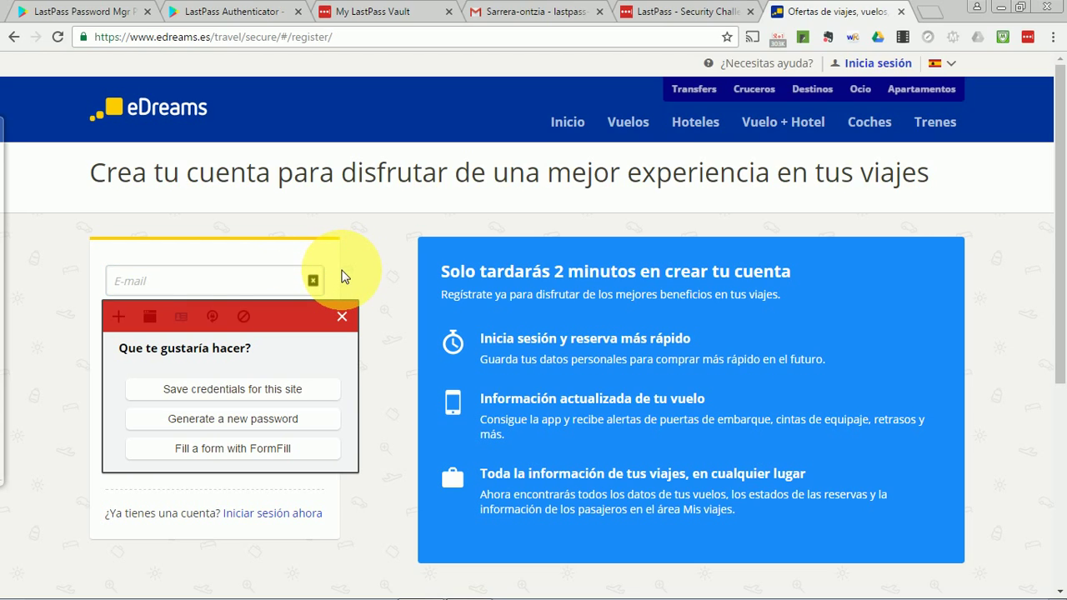
pyautogui.click(256, 280)
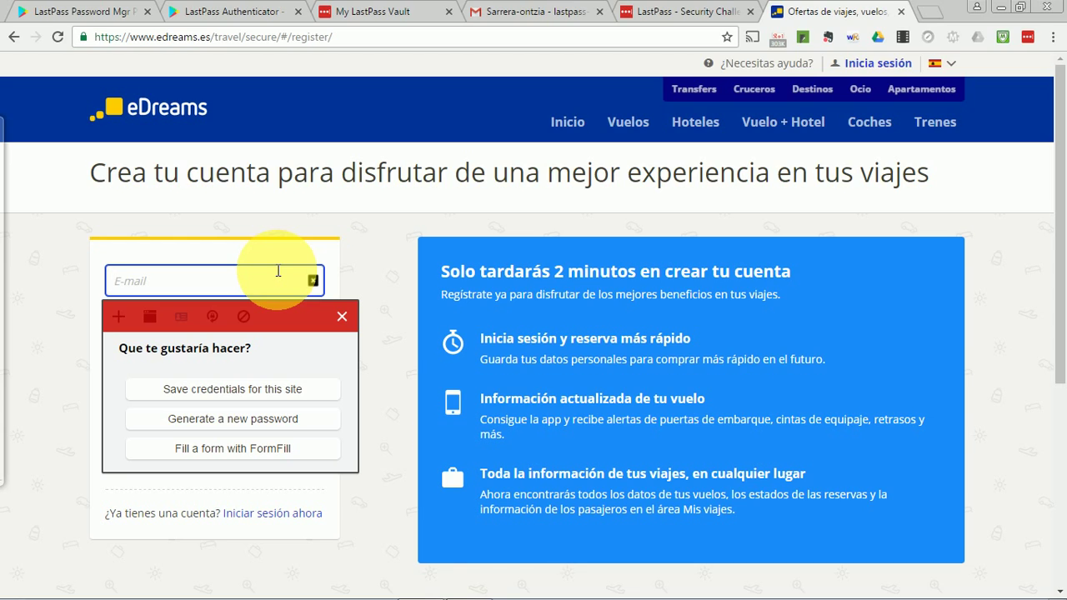
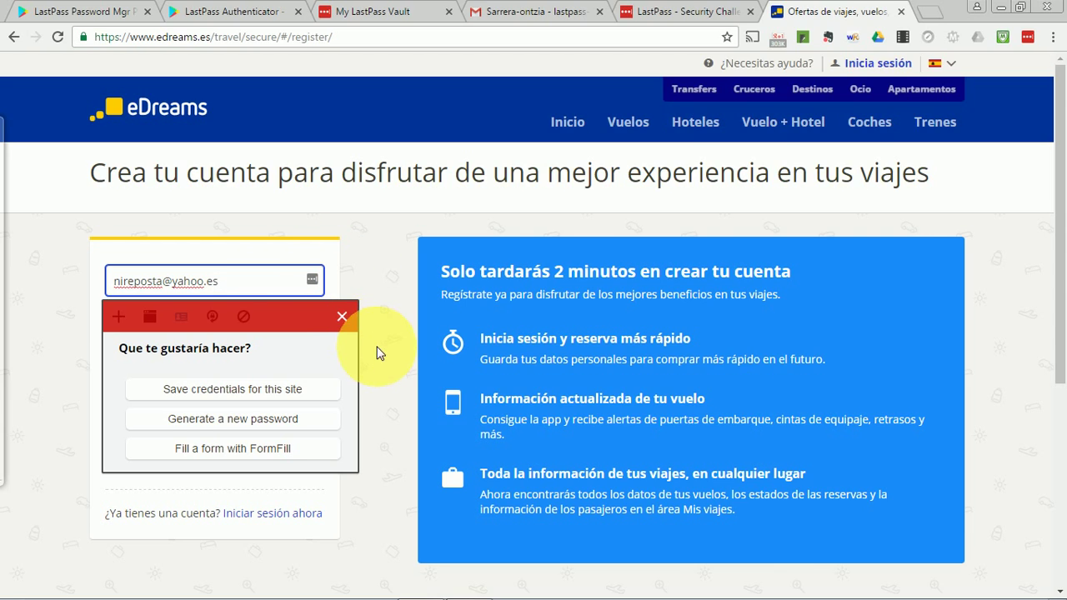
pyautogui.click(374, 319)
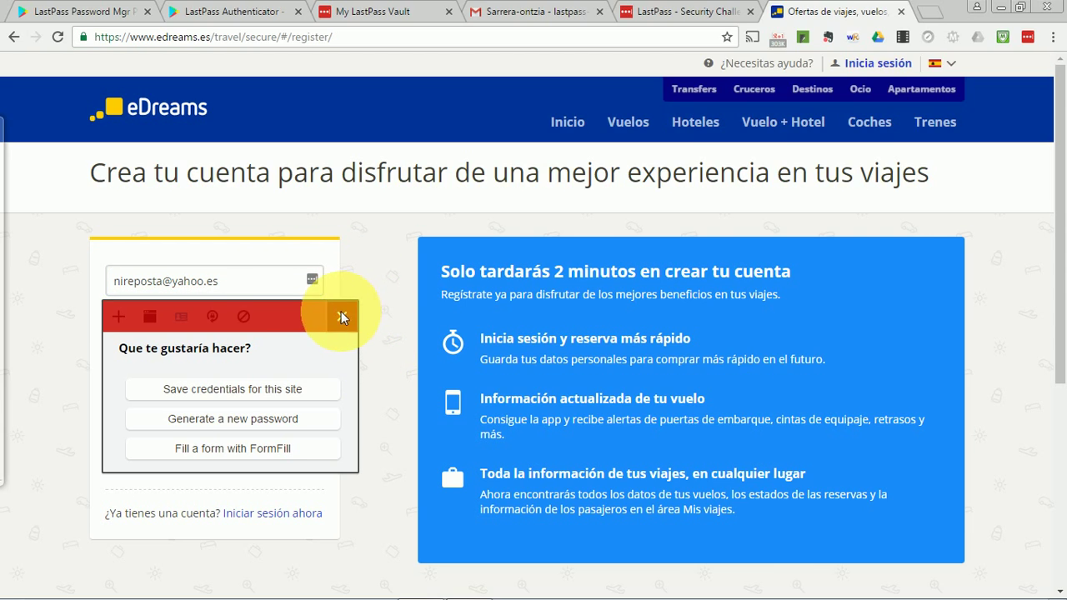
pyautogui.click(342, 317)
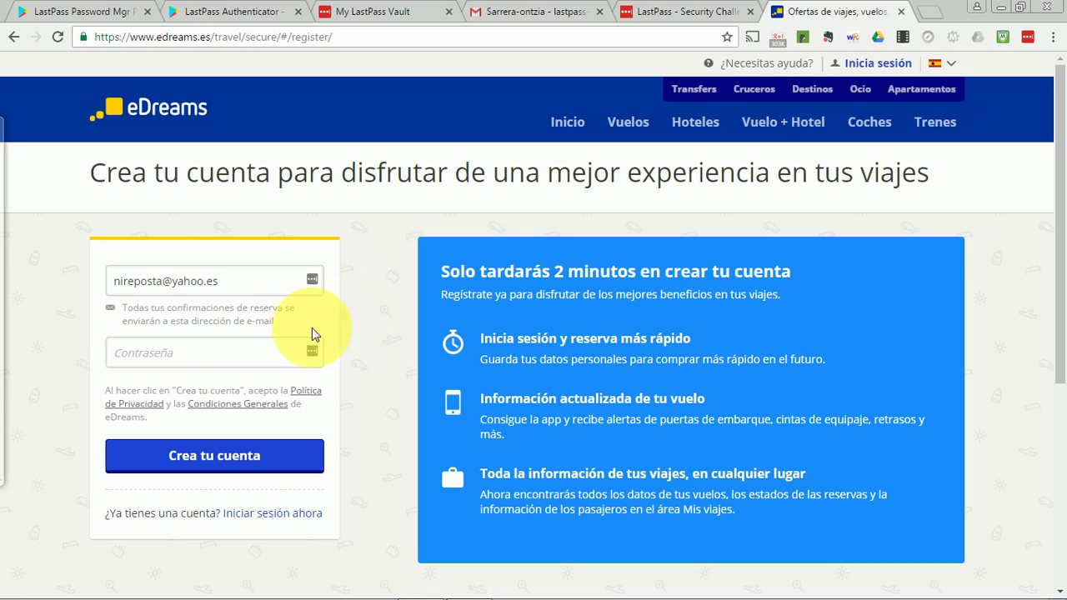
pyautogui.click(281, 348)
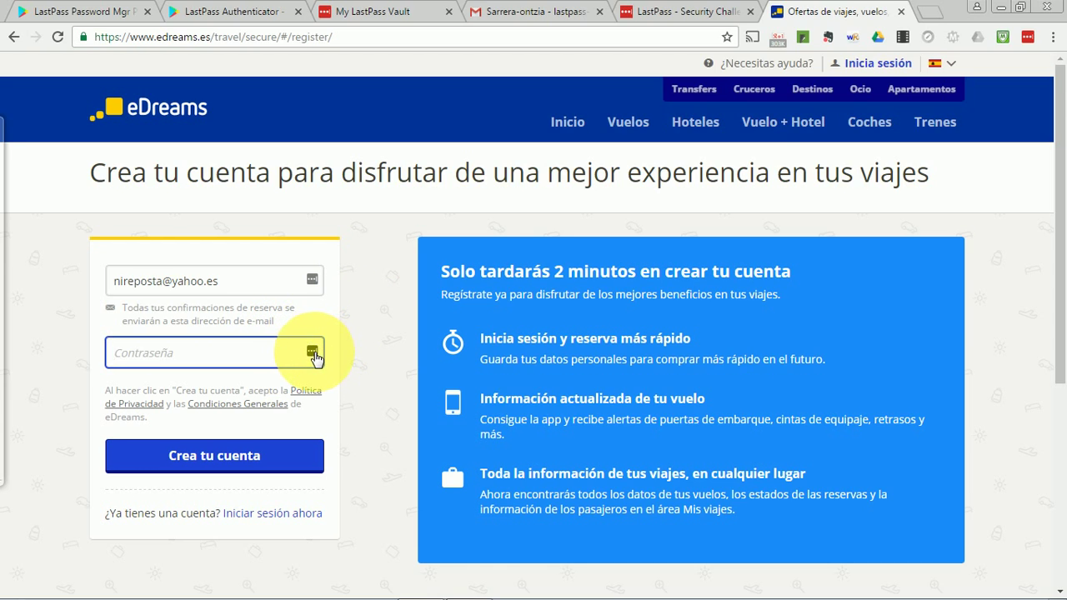
pyautogui.click(313, 353)
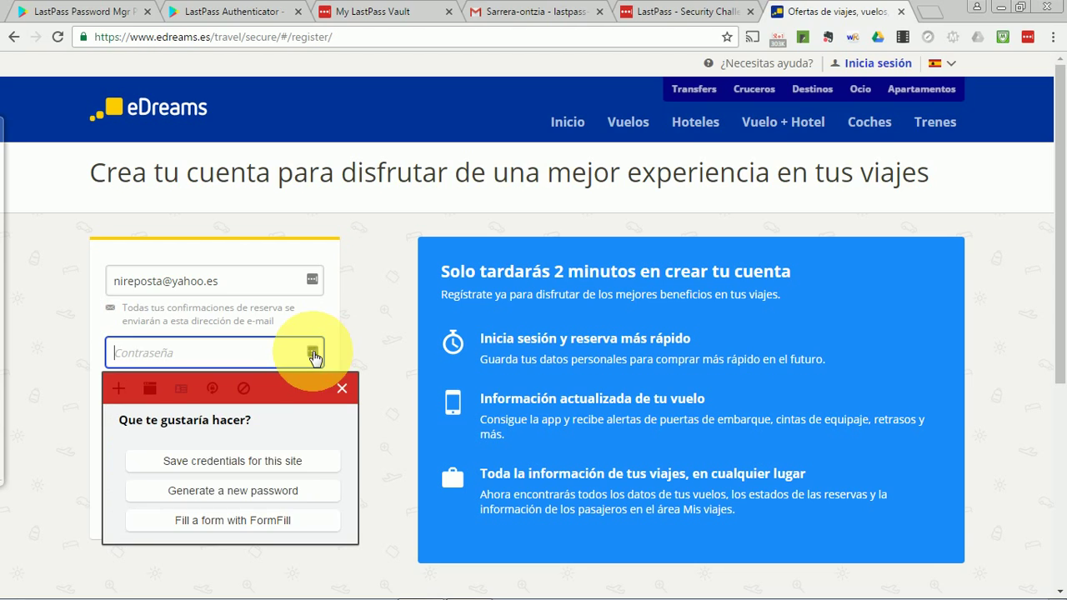
# Generate a 15-character password including symbols !$%@# and use it in the form.
pyautogui.click(284, 492)
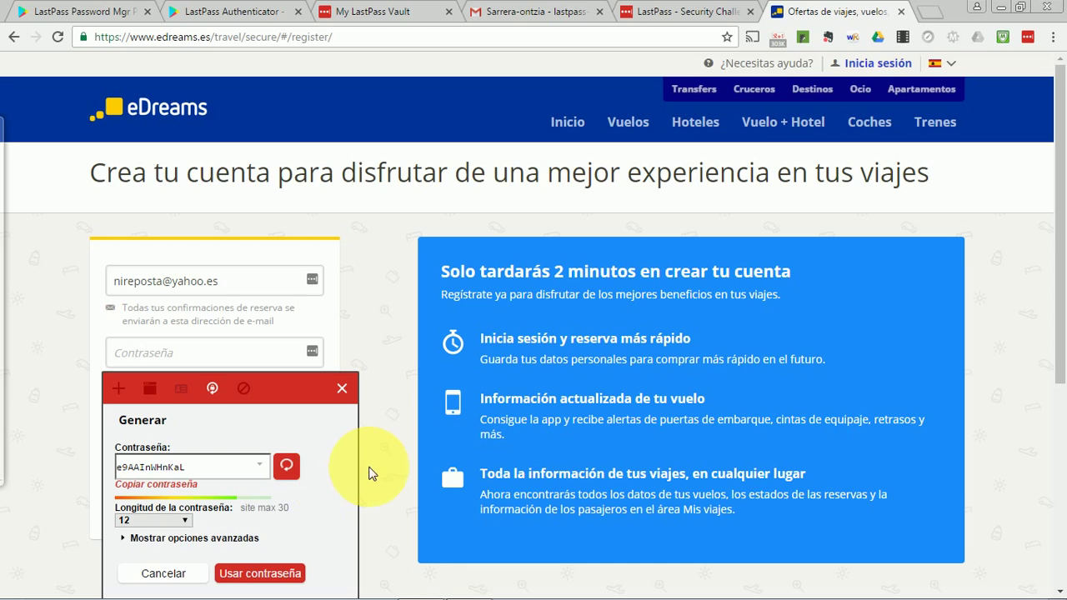
pyautogui.scroll(-1, 363, 471)
pyautogui.scroll(-3, 363, 464)
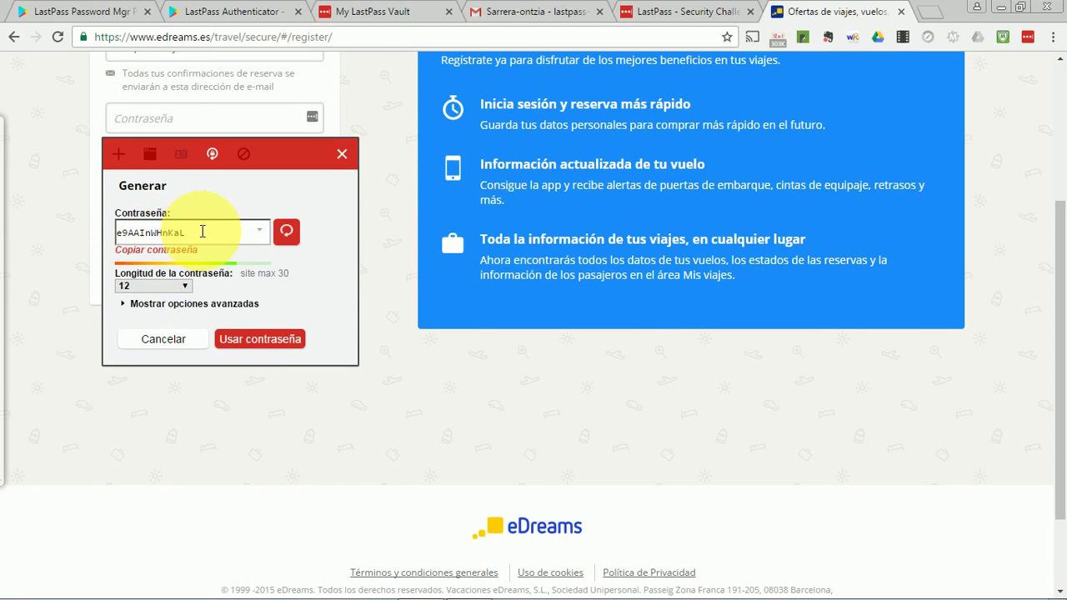
pyautogui.click(123, 305)
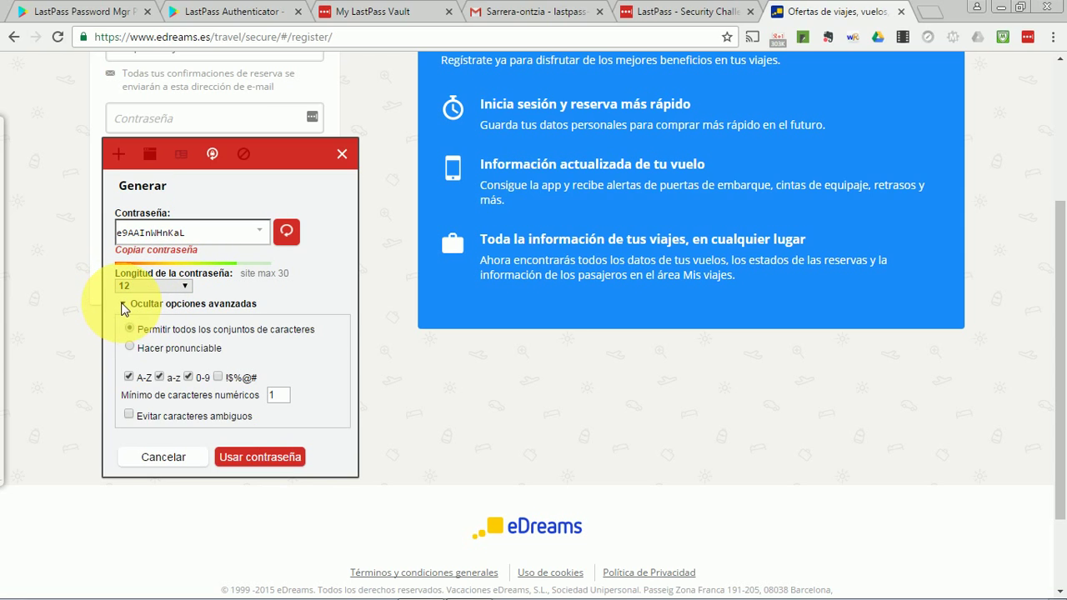
pyautogui.click(217, 376)
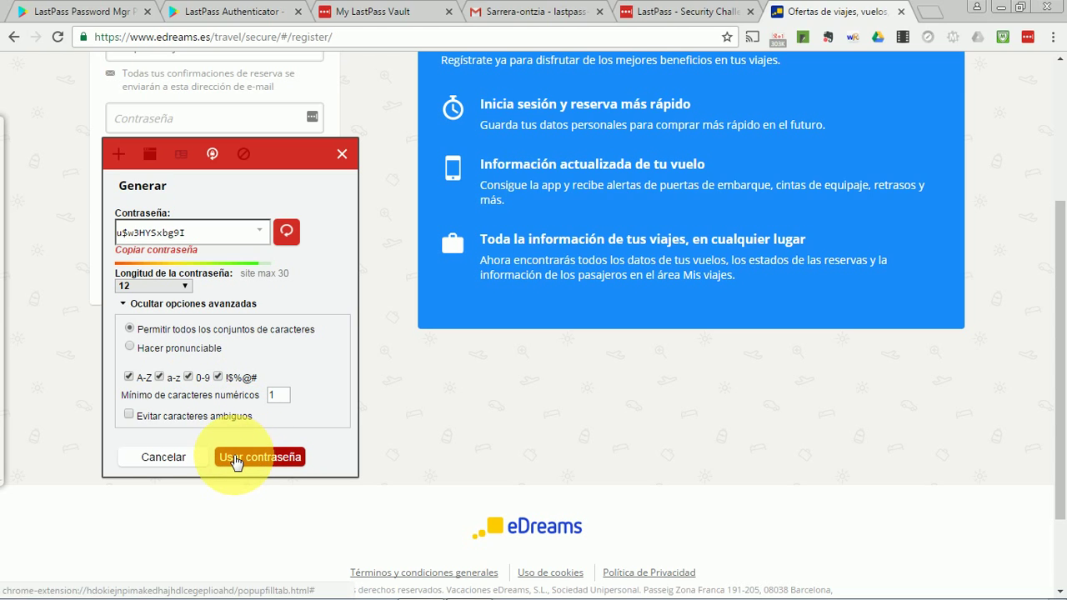
pyautogui.click(185, 288)
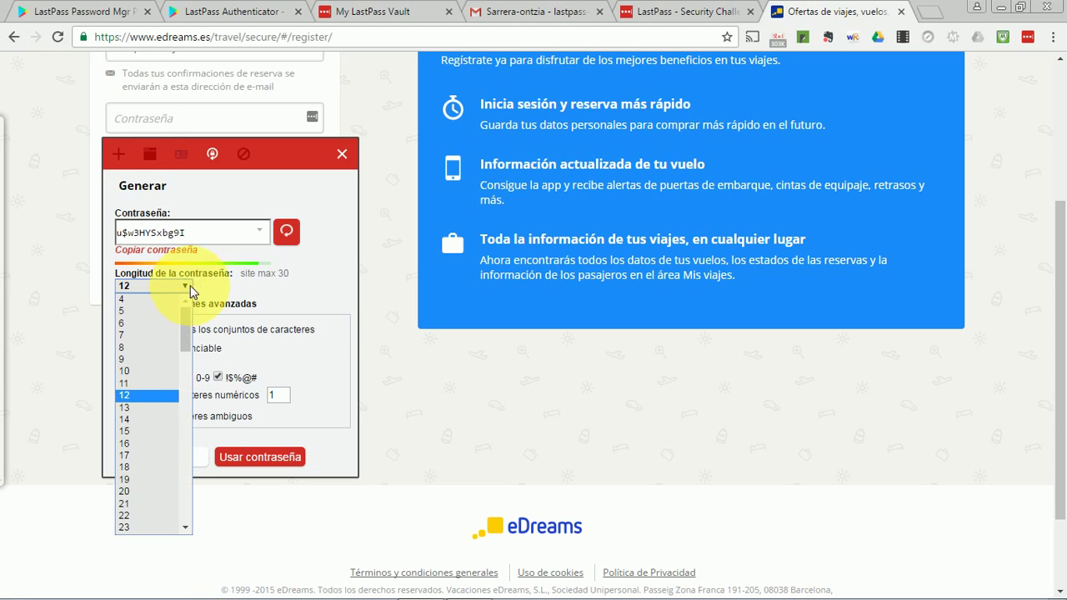
pyautogui.click(171, 431)
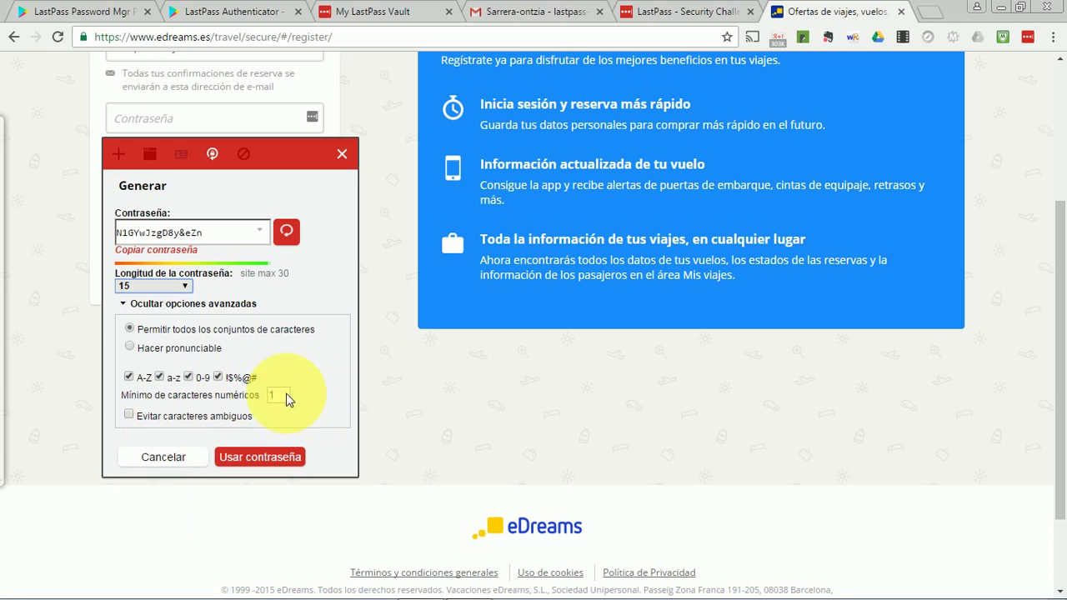
pyautogui.click(265, 461)
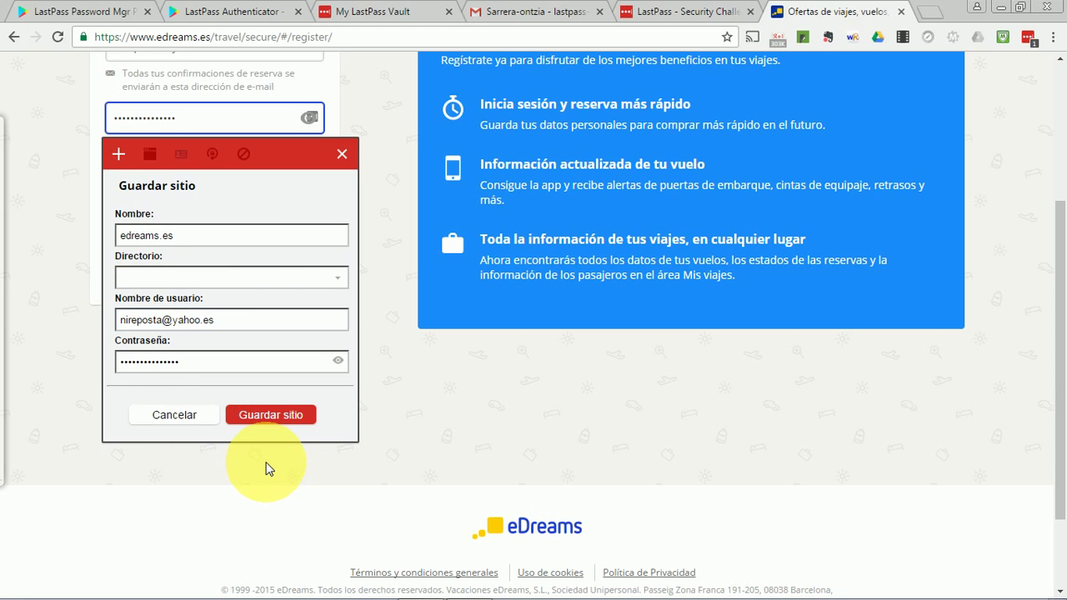
# Save the eDreams login to LastPass, create the account, and return to the vault.
pyautogui.click(272, 419)
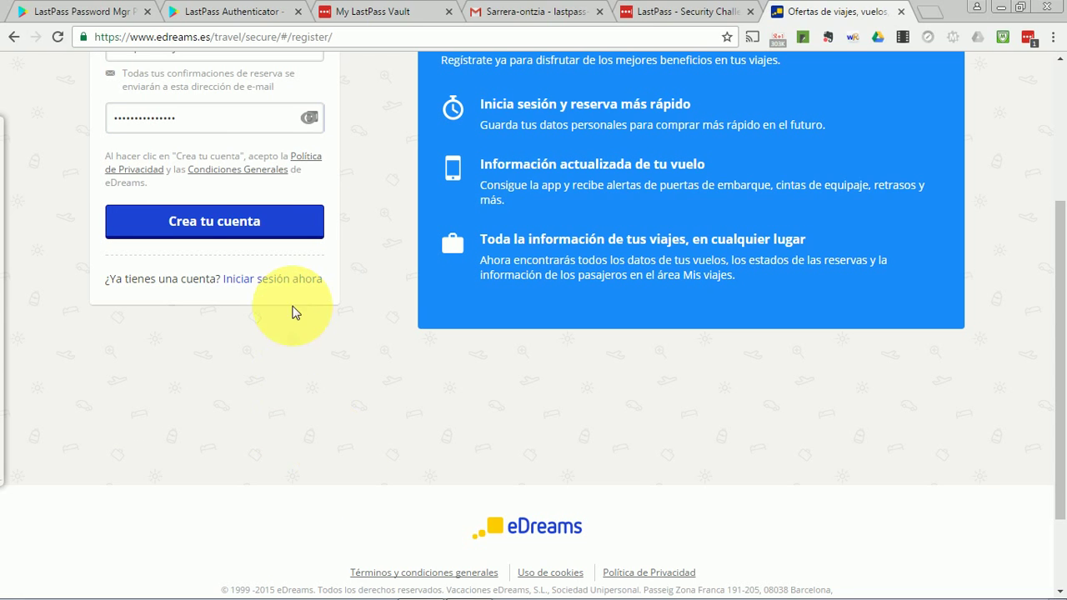
pyautogui.click(216, 221)
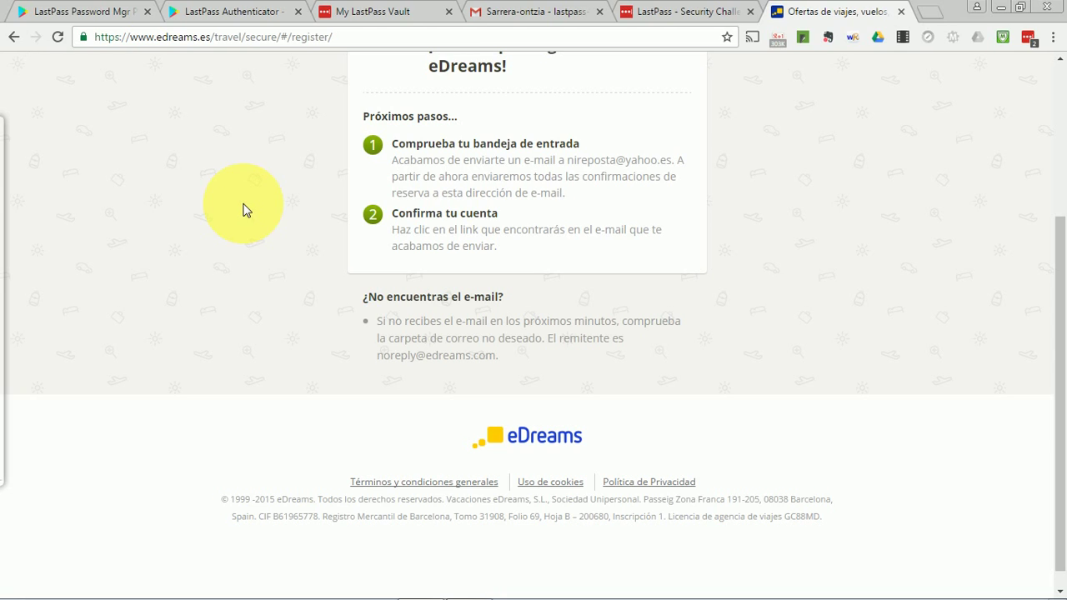
pyautogui.click(368, 7)
pyautogui.moveTo(381, 243)
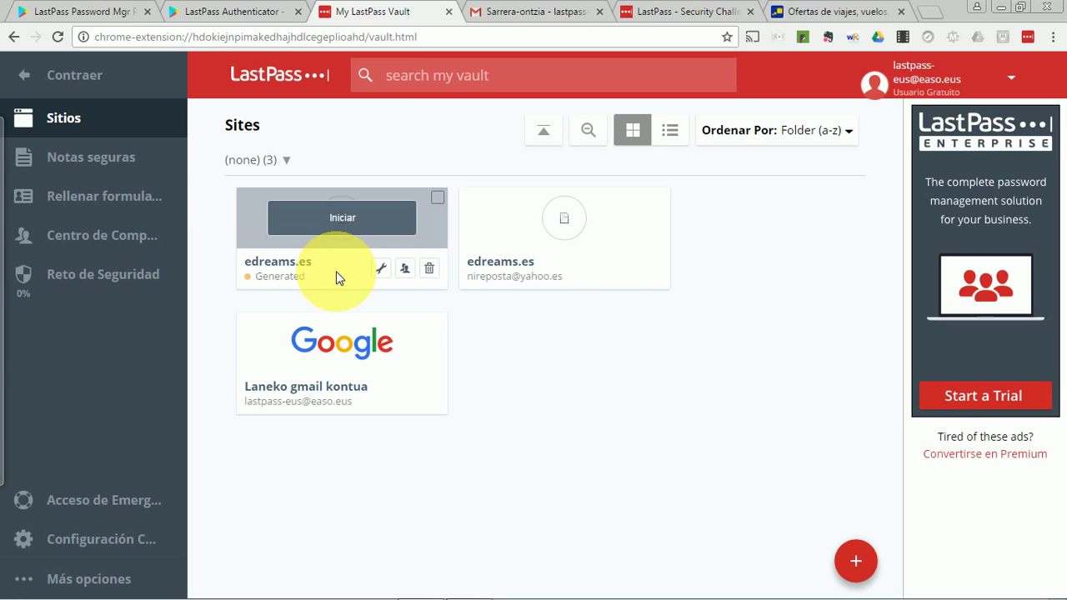
# Check the edreams.es entry's generated password, save the entry, and close the browser.
pyautogui.moveTo(614, 240)
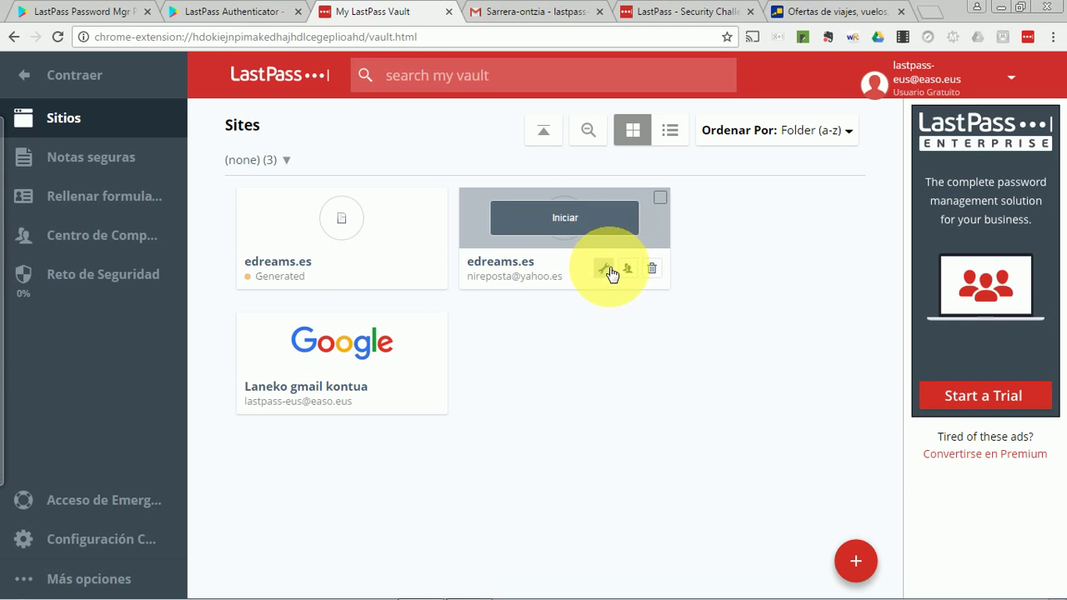
pyautogui.click(606, 268)
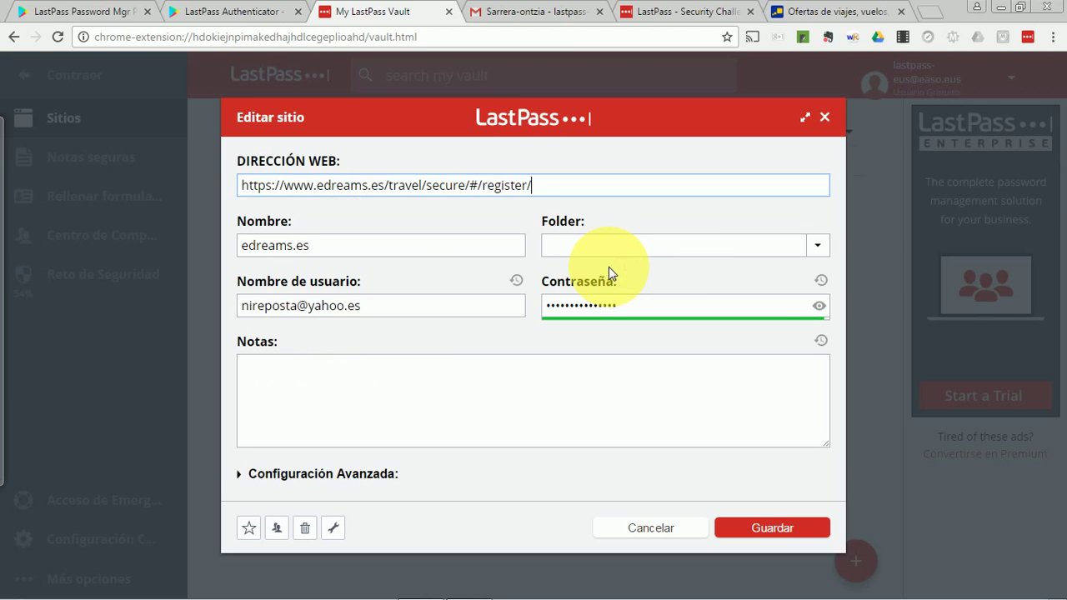
pyautogui.click(820, 306)
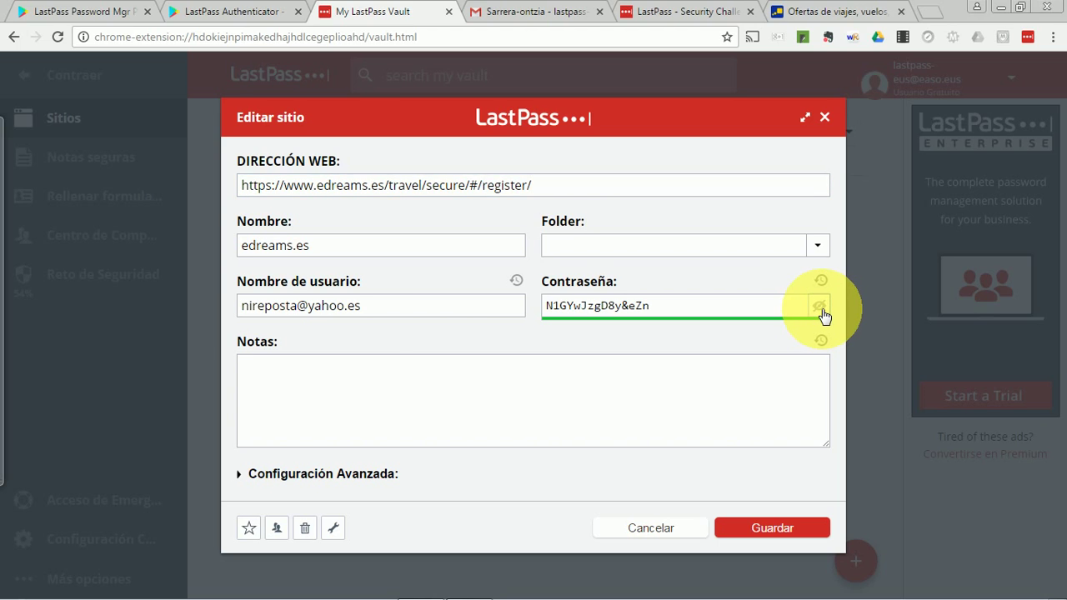
pyautogui.click(820, 307)
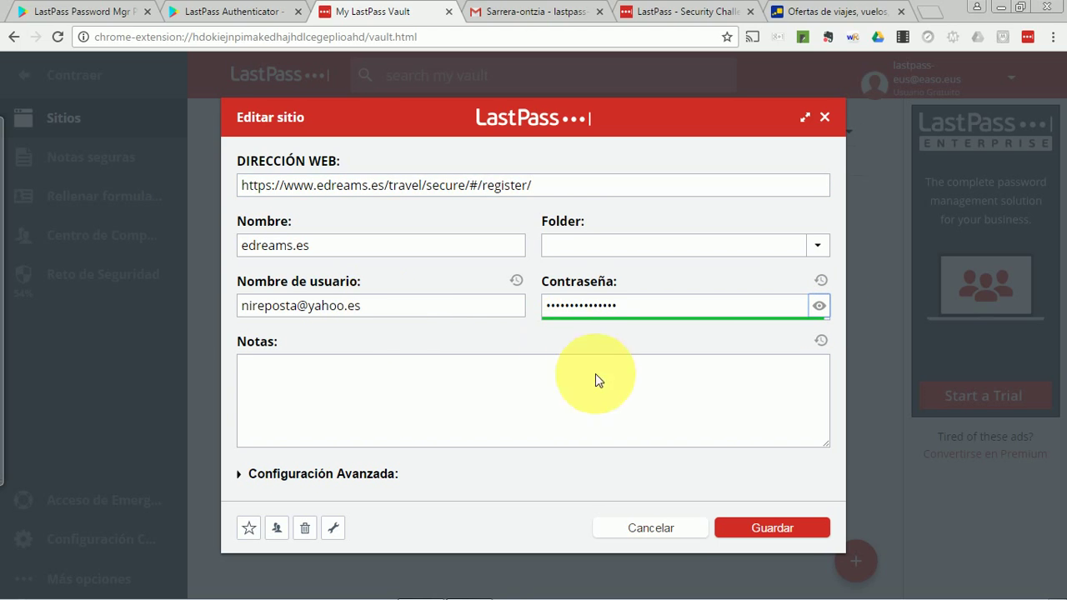
pyautogui.click(753, 529)
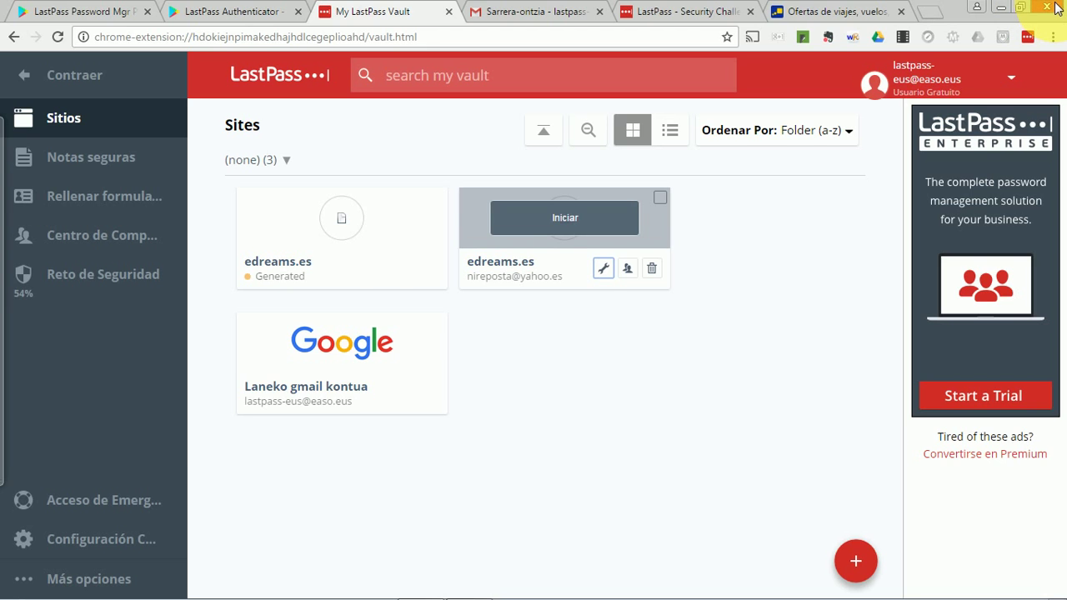
pyautogui.click(1056, 7)
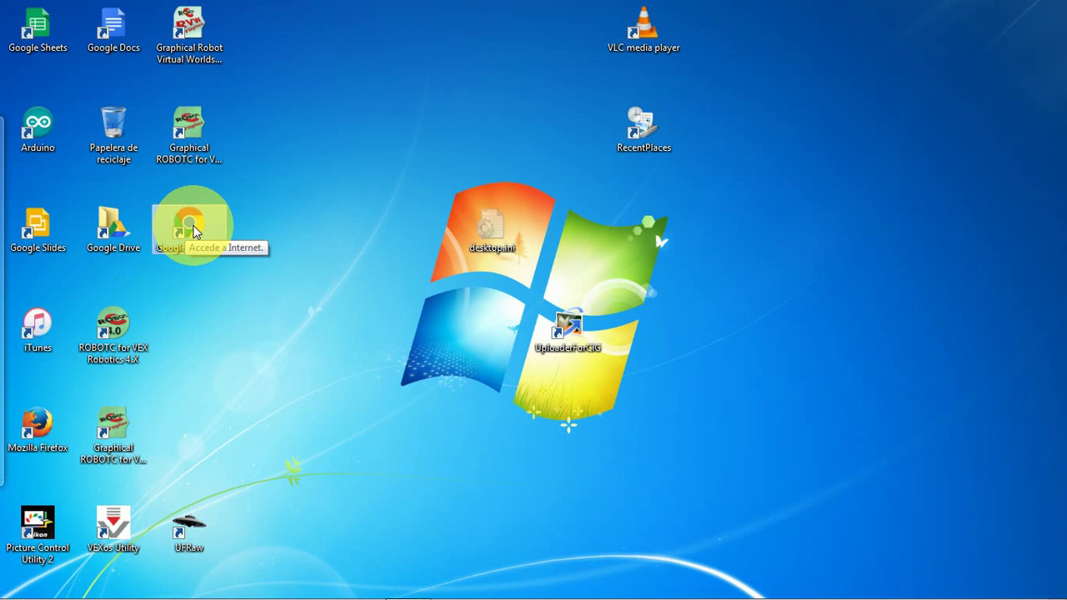
# Relaunch Chrome and log into the LastPass vault with the master password, no longer remembering the e-mail.
pyautogui.doubleClick(192, 227)
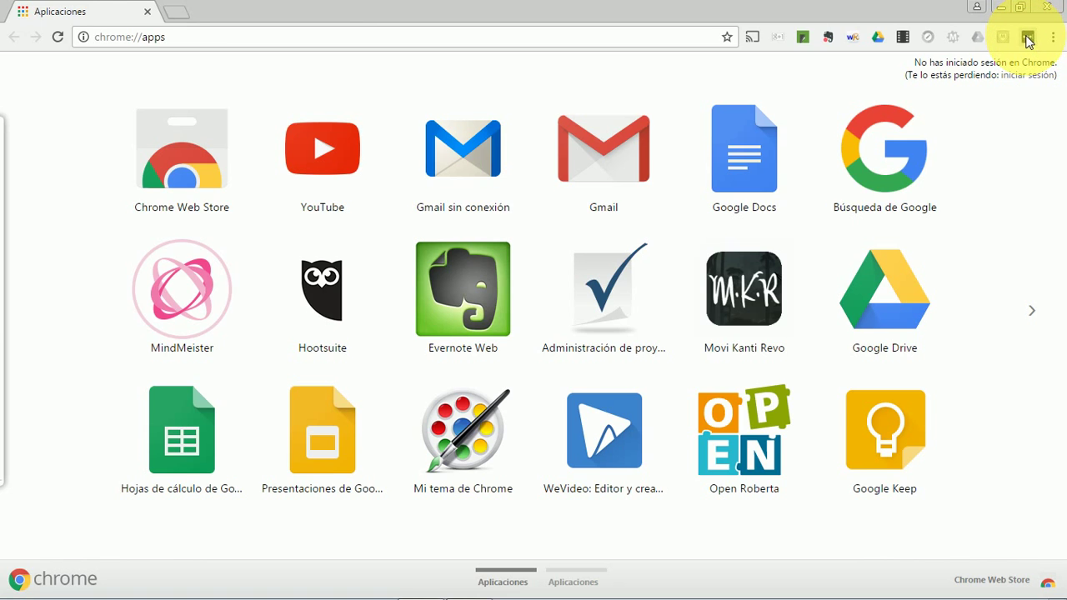
pyautogui.click(1028, 38)
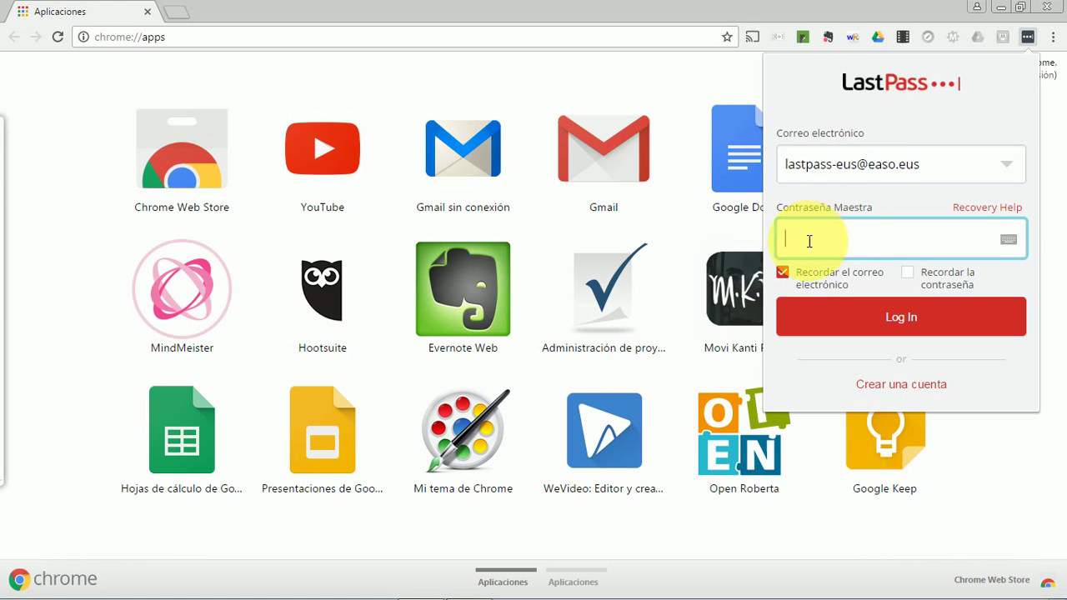
pyautogui.click(783, 273)
pyautogui.click(831, 239)
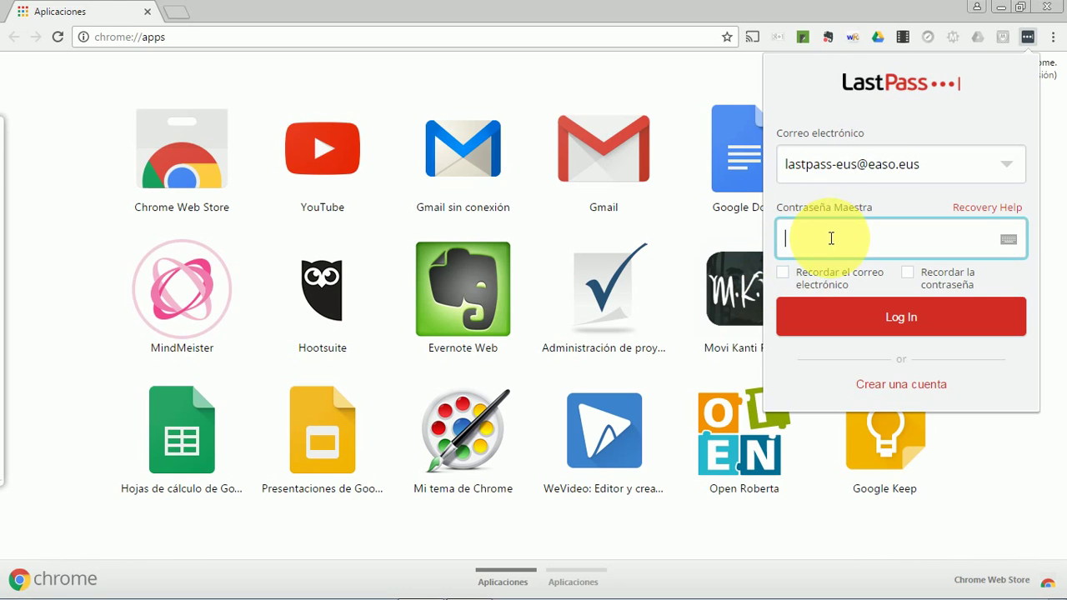
pyautogui.write('••')
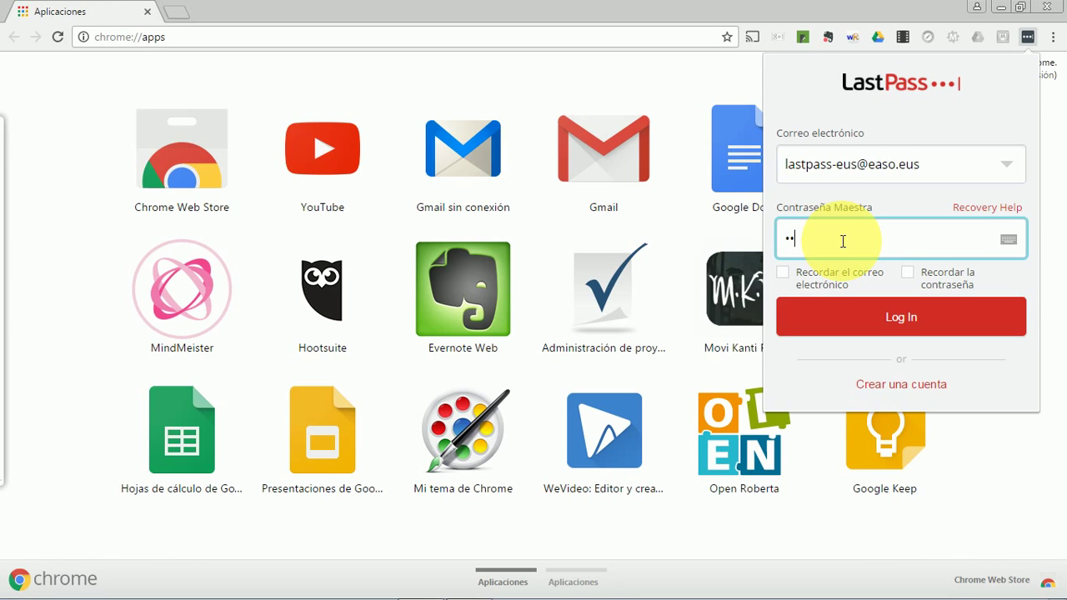
pyautogui.write('••••••••••')
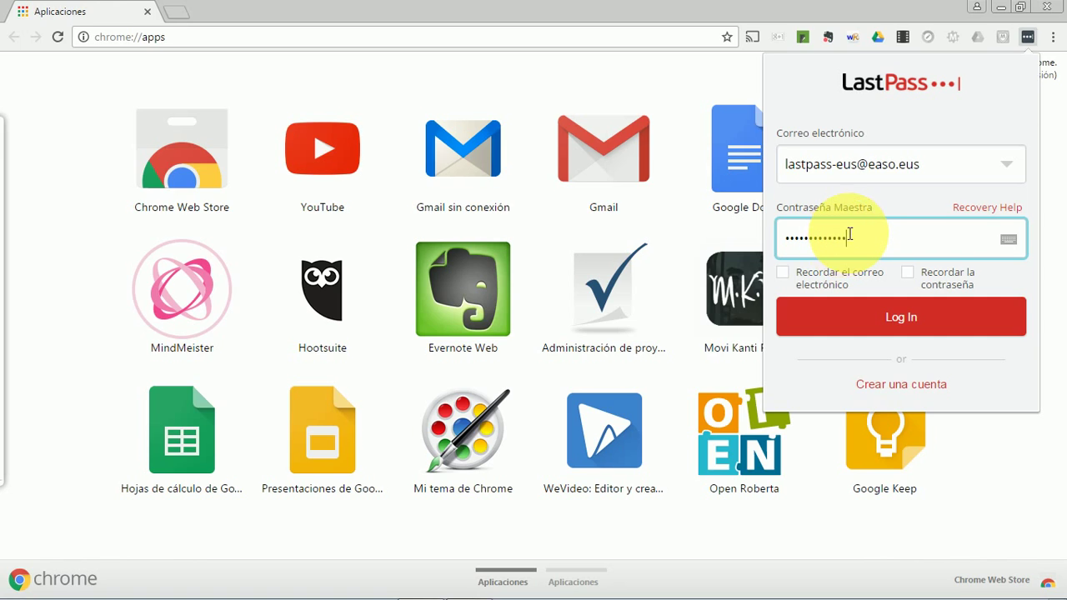
pyautogui.write('••••')
pyautogui.click(915, 328)
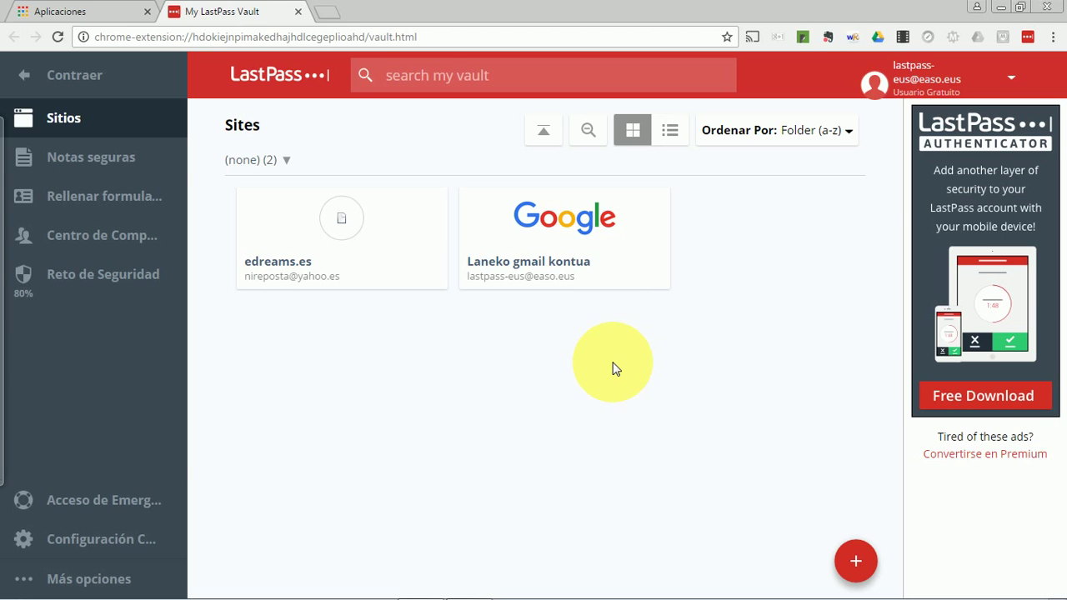
# Open Configuración Cuenta's Opciones multifactor, showing LastPass Authenticator, Google Authenticator, Toopher and Duo Security disabled.
pyautogui.click(1015, 80)
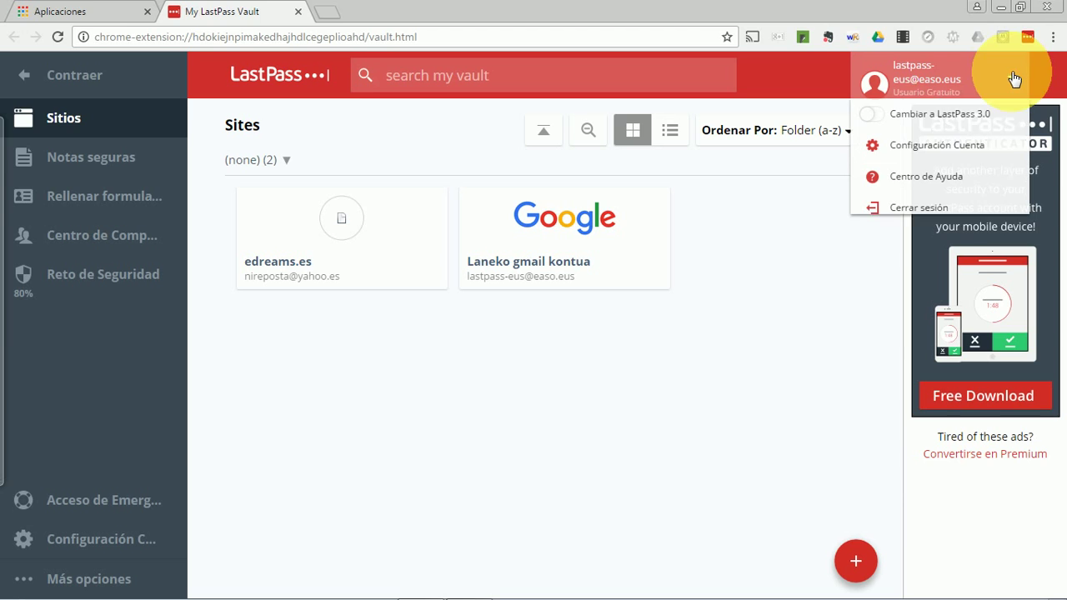
pyautogui.click(918, 154)
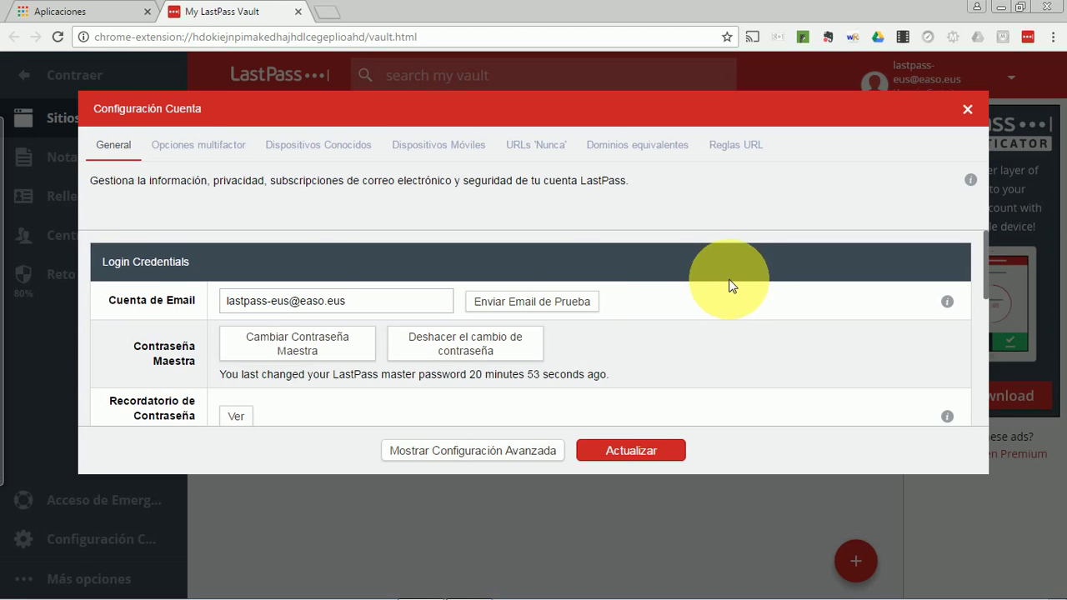
pyautogui.click(225, 147)
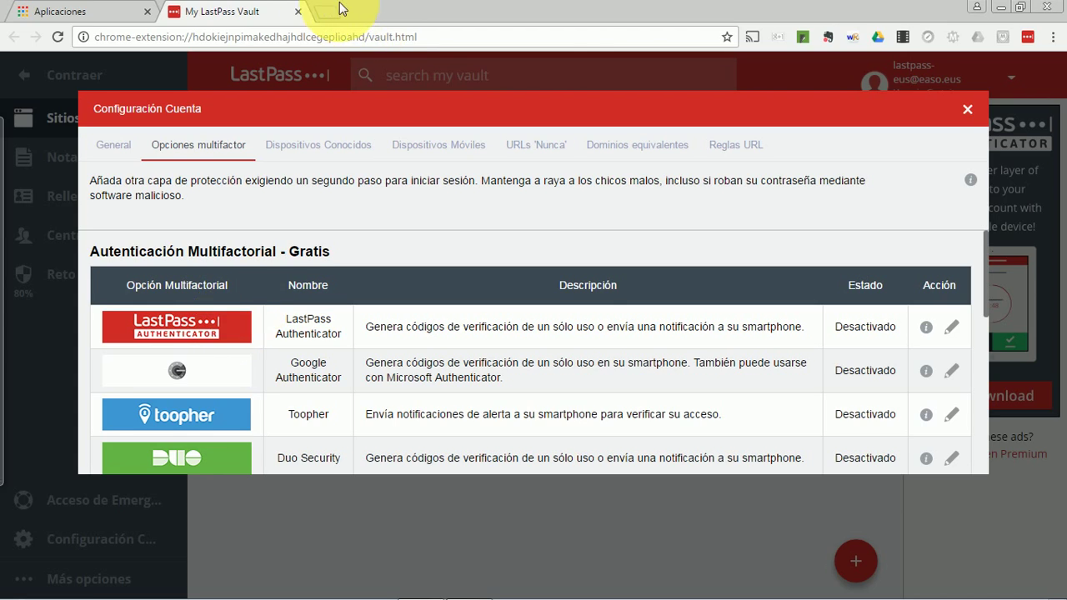
pyautogui.hotkey('ctrl', 't')
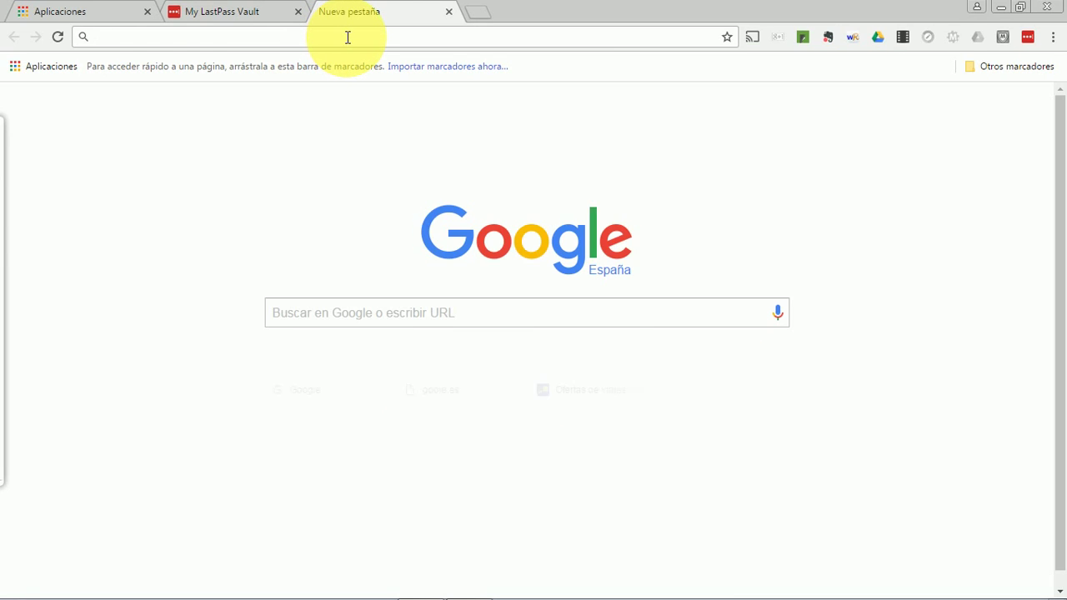
# Search Google for 'play goolge' and open the Google Play store result.
pyautogui.write('play')
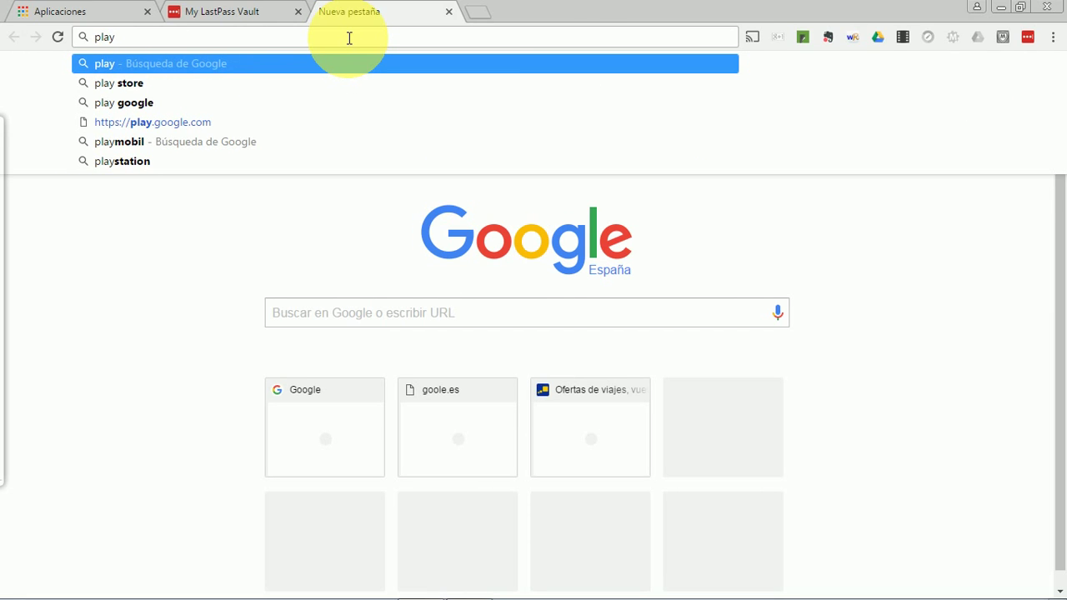
pyautogui.write(' goolge')
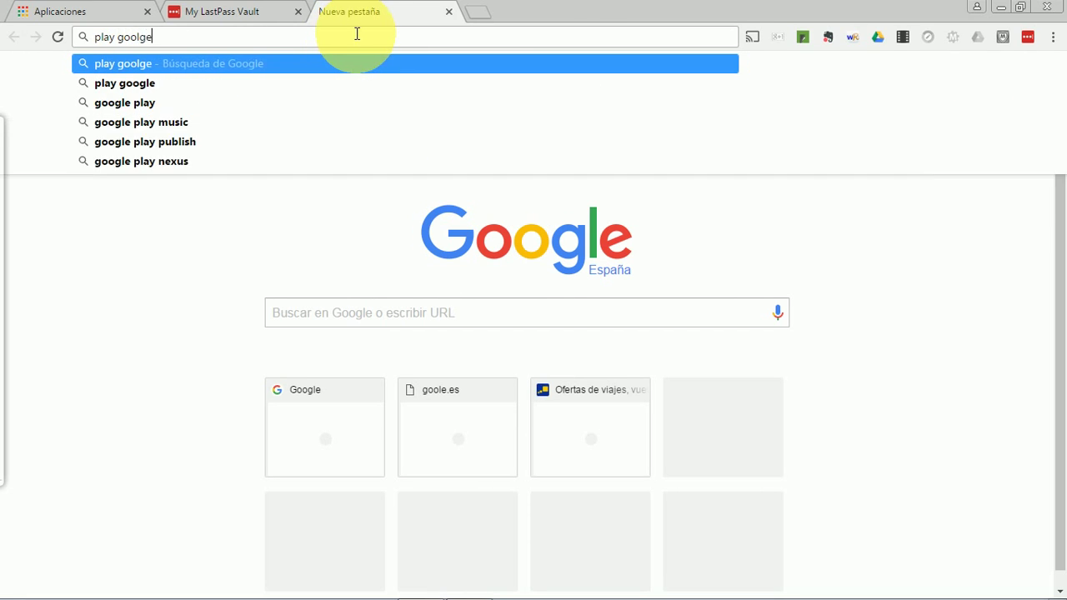
pyautogui.press('Return')
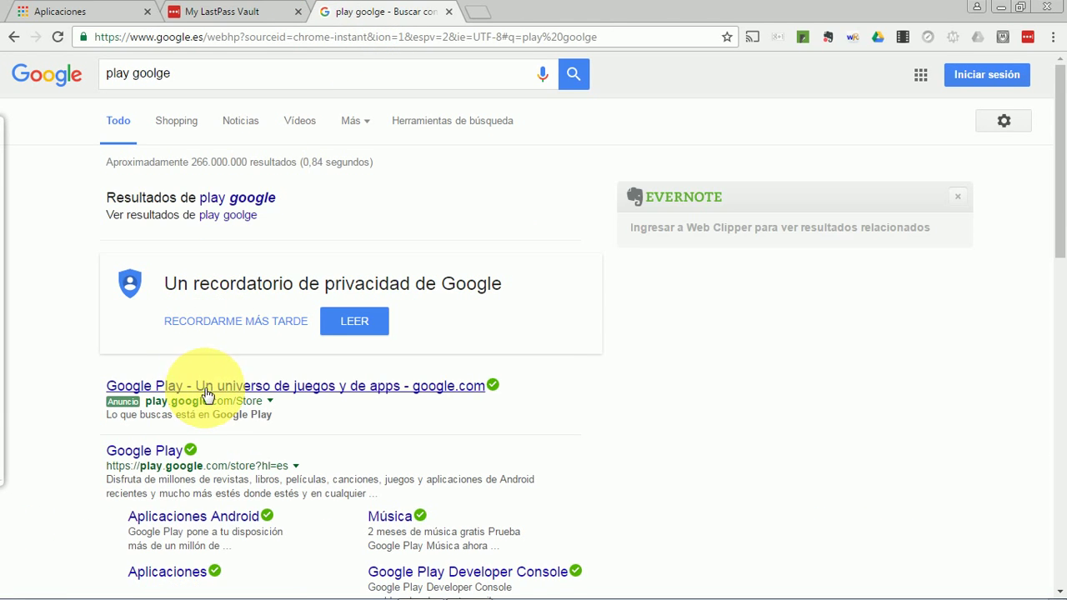
pyautogui.click(207, 391)
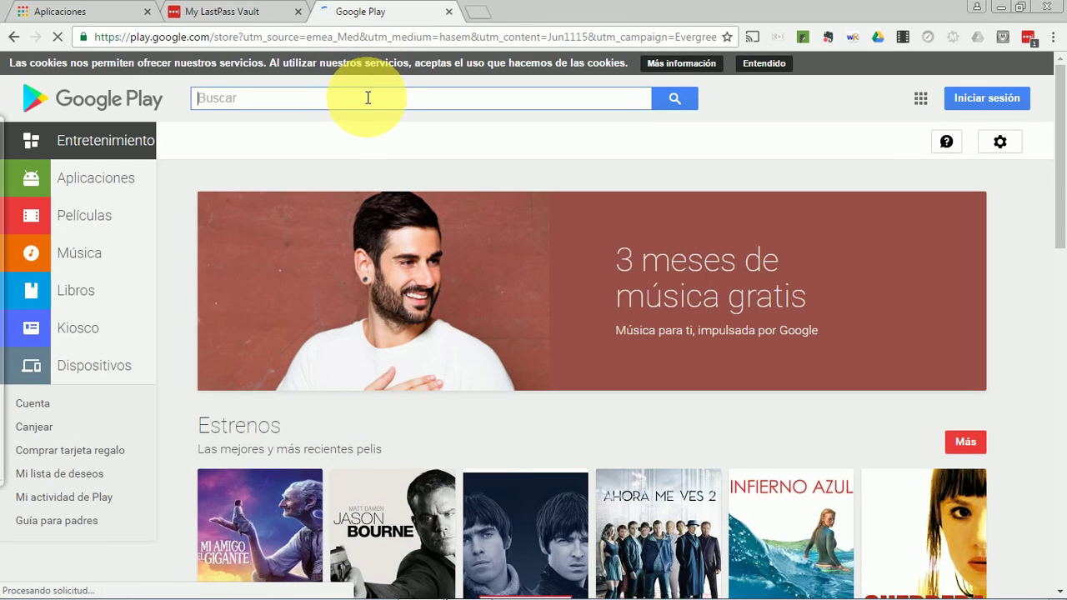
# Search the Google Play store for 'lastpass'.
pyautogui.click(363, 98)
pyautogui.write('last')
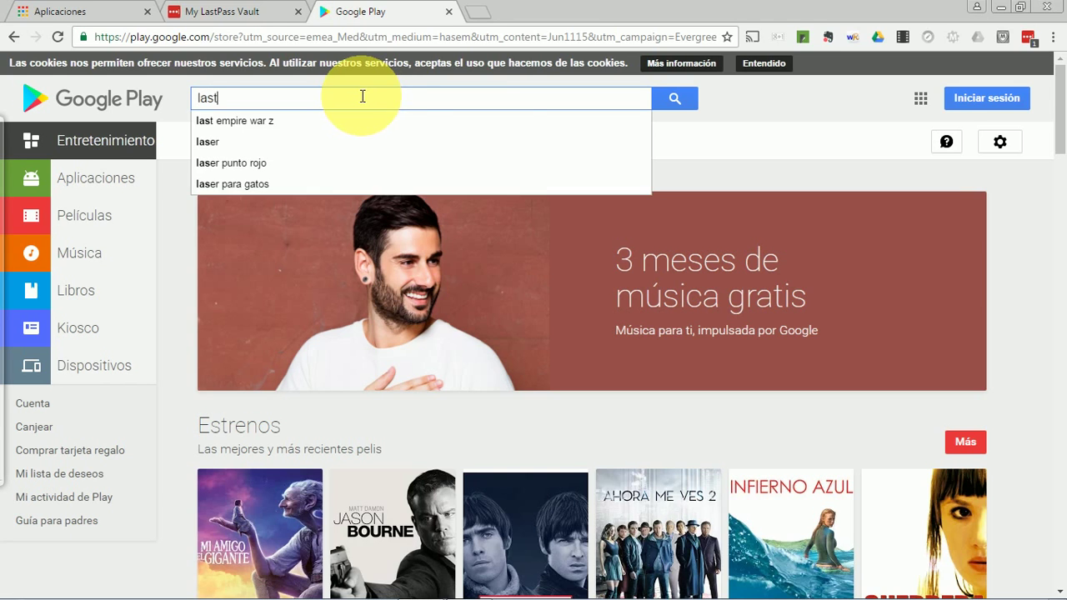
pyautogui.write('pass')
pyautogui.press('Return')
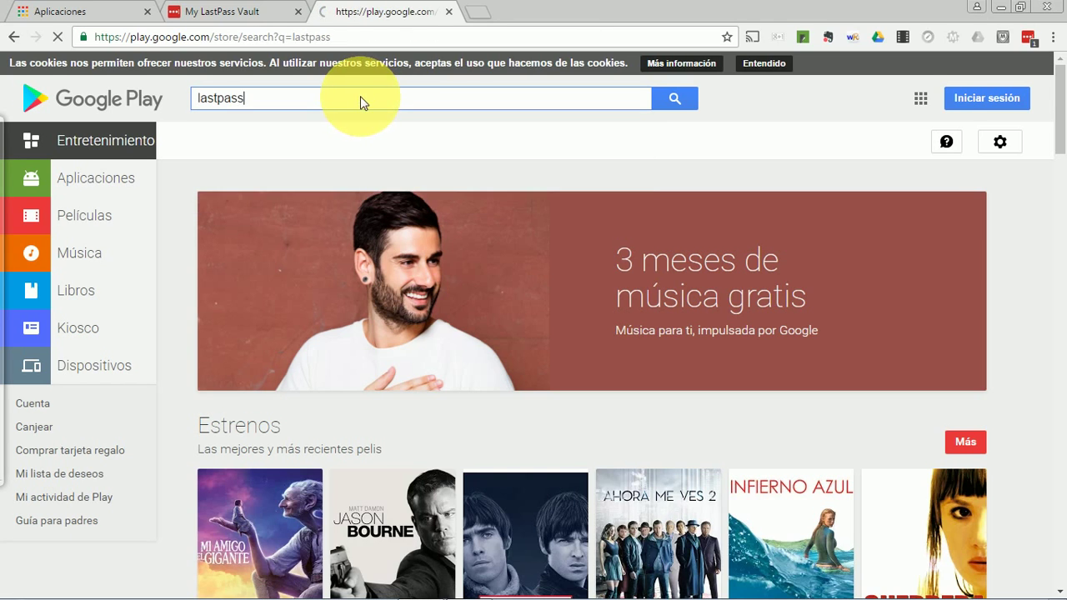